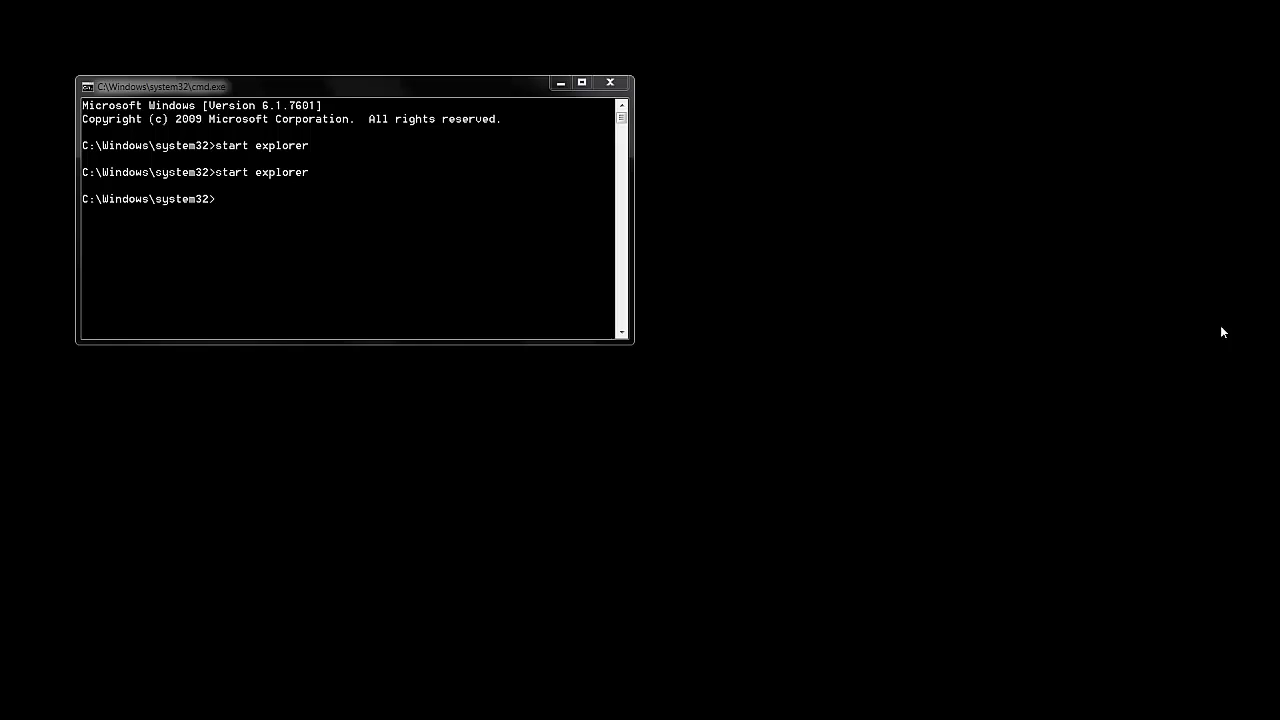
- Dismiss the colour-scheme prompt and go back from the ICE lock-screen image to Google Images
key(alt+Tab)
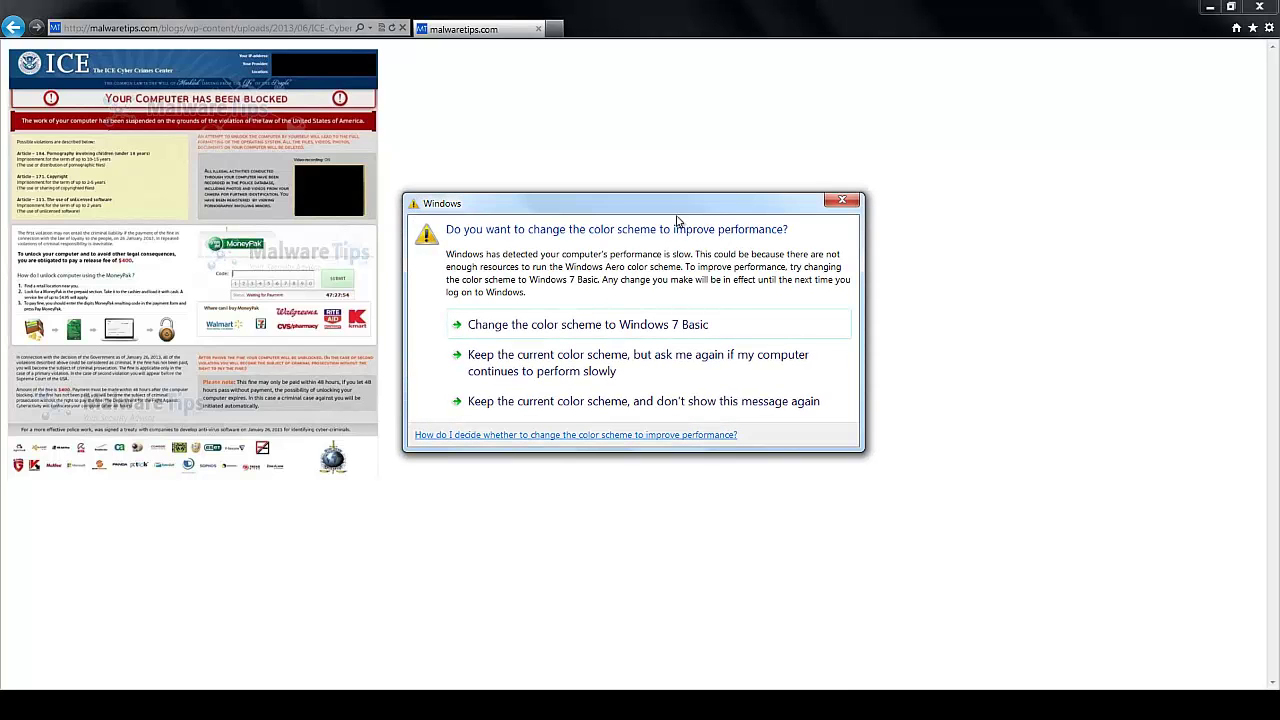
click(848, 200)
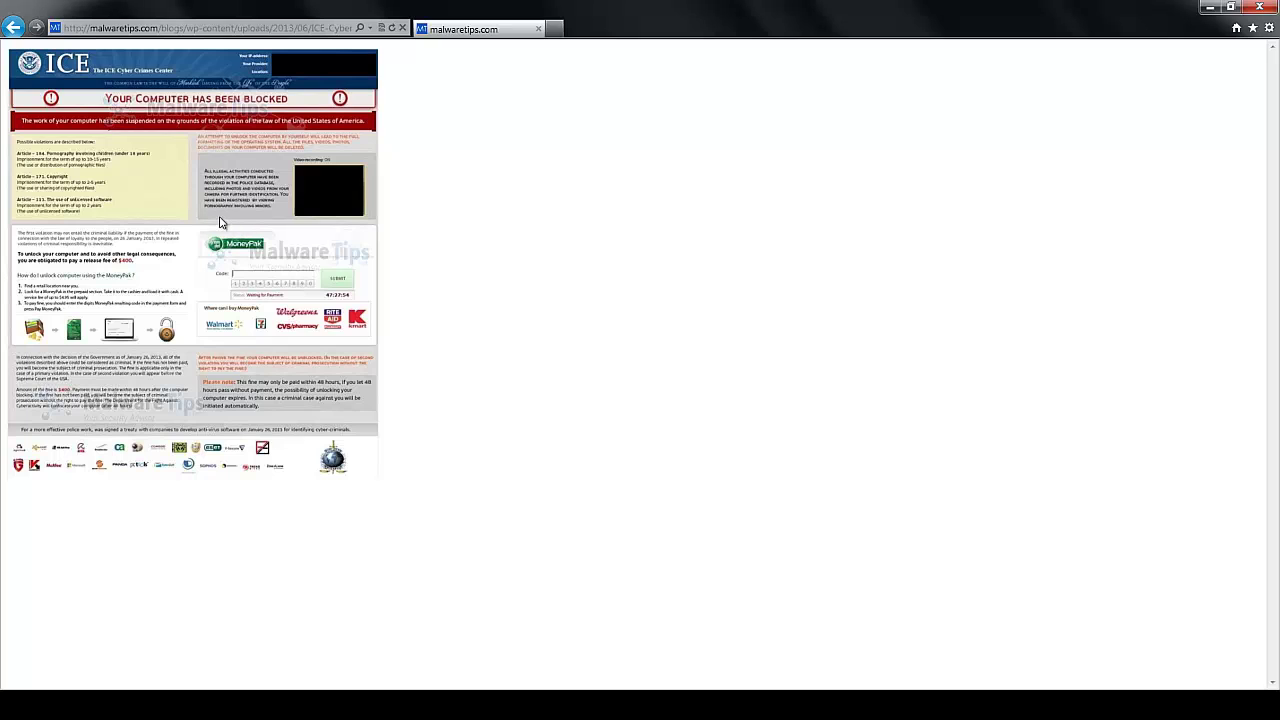
click(14, 26)
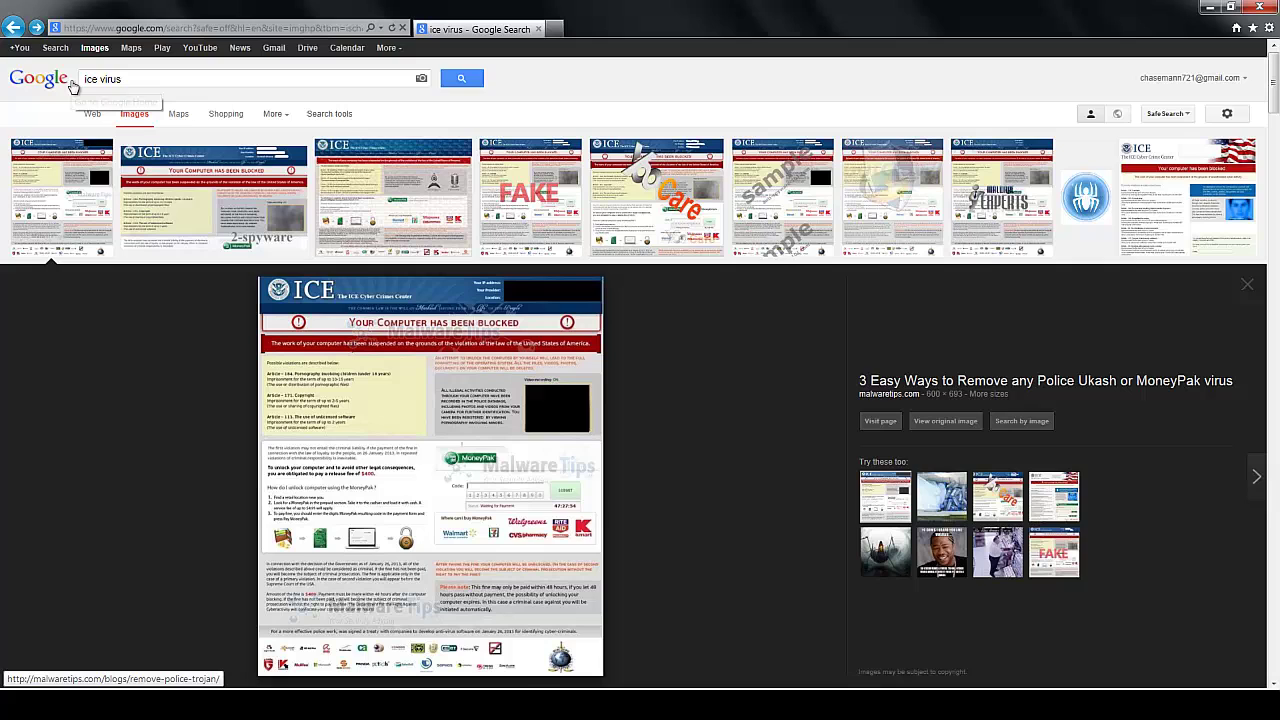
- Search Google for 'how to remove ice virus' and open the McAfee Communities thread
click(1248, 287)
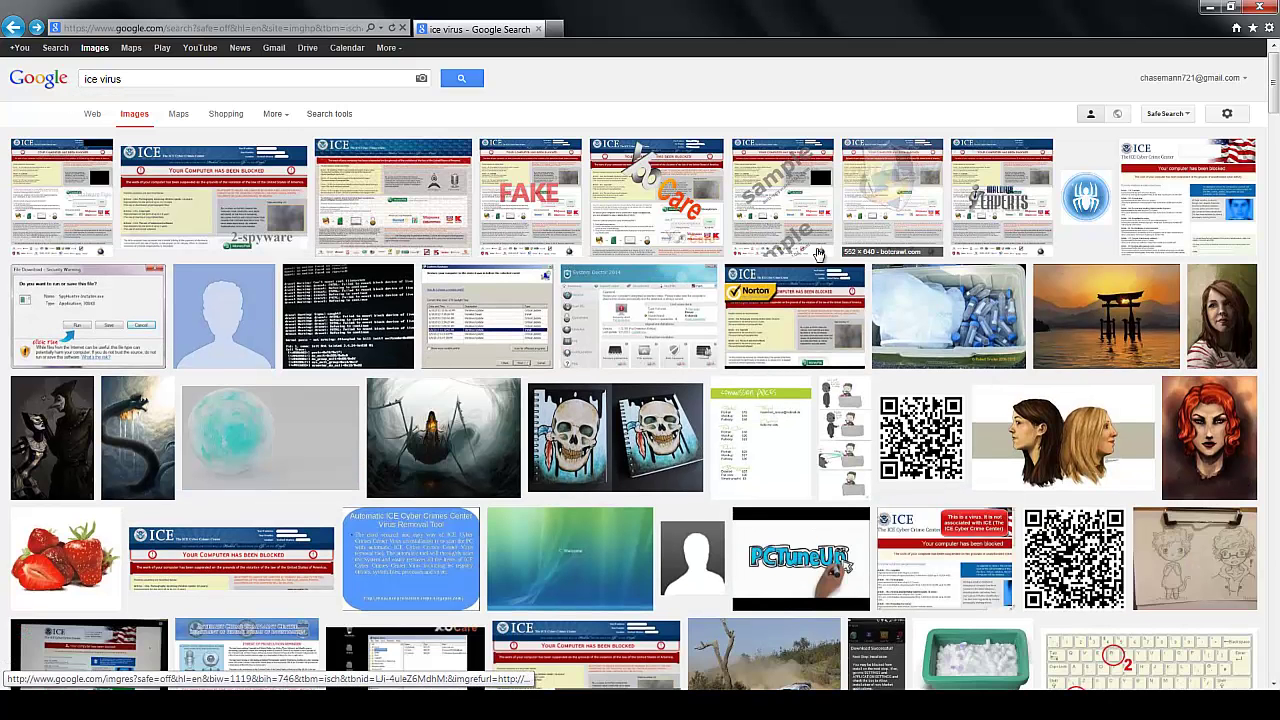
click(150, 79)
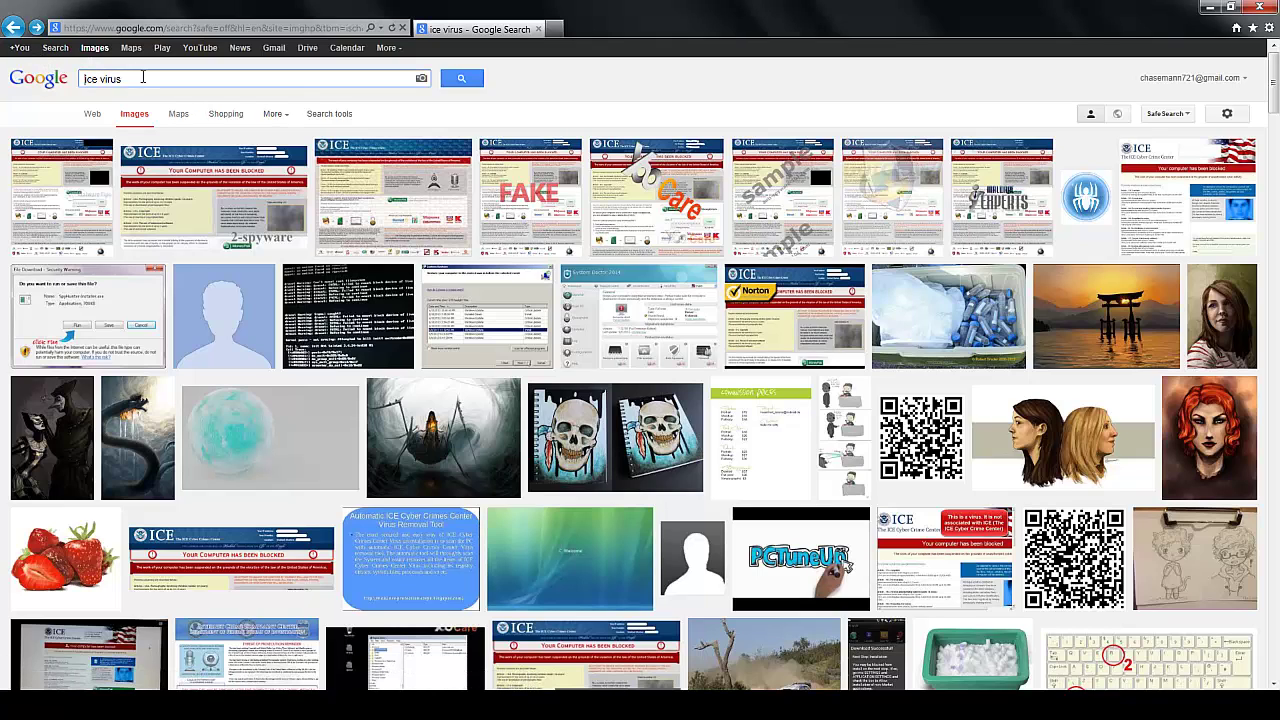
key(BackSpace)
key(BackSpace)
key(BackSpace)
key(BackSpace)
key(BackSpace)
key(BackSpace)
key(BackSpace)
key(BackSpace)
key(BackSpace)
click(70, 84)
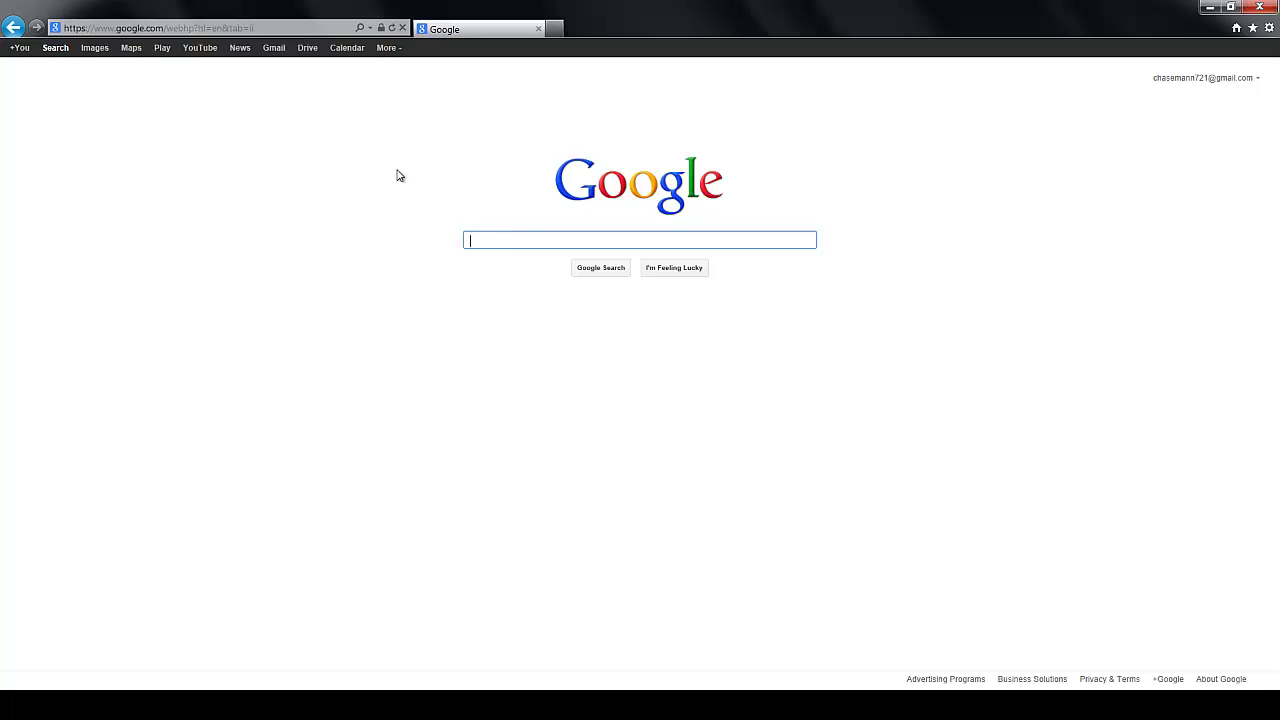
text(ice vi)
key(BackSpace)
key(BackSpace)
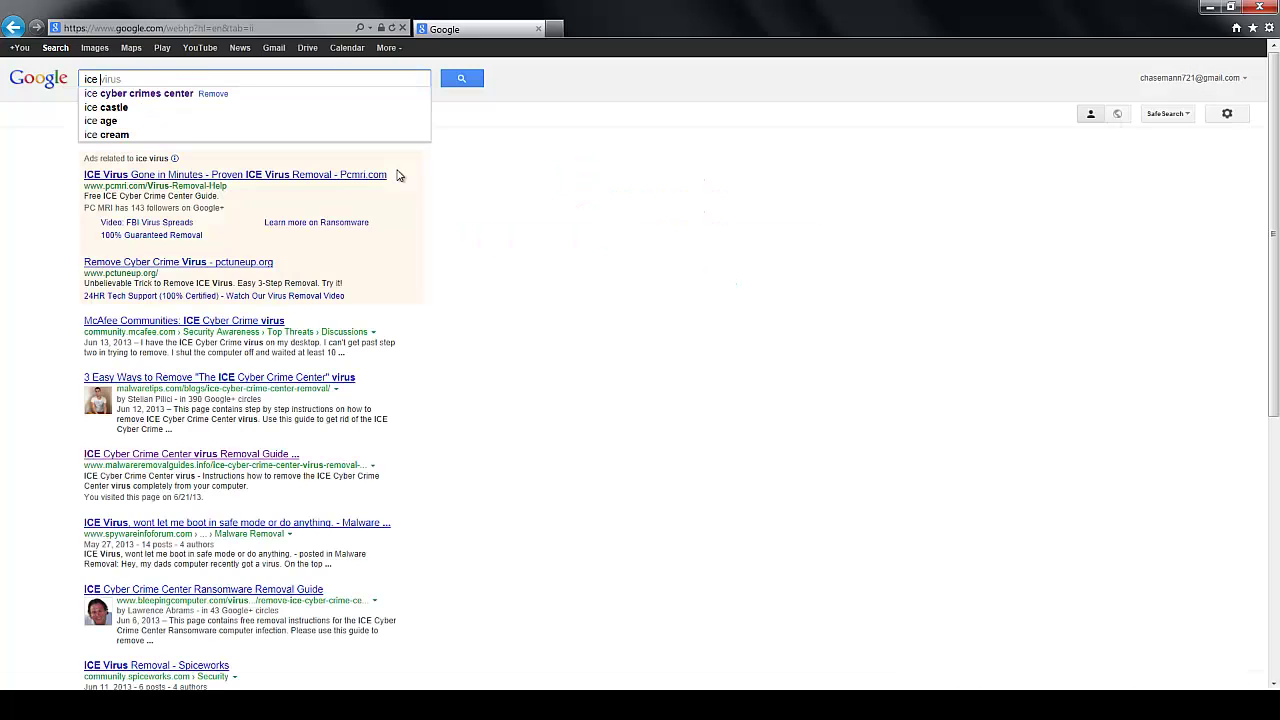
key(BackSpace)
key(BackSpace)
key(BackSpace)
key(BackSpace)
text(how )
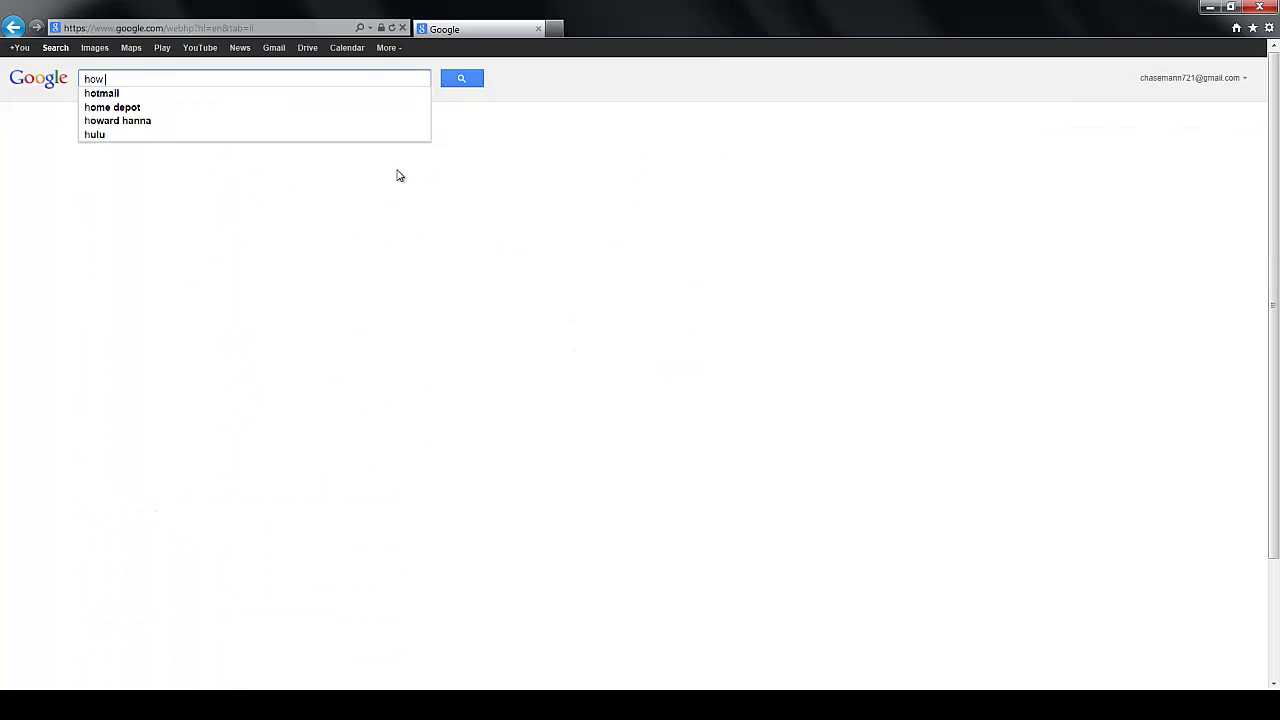
text(to remove ice virus)
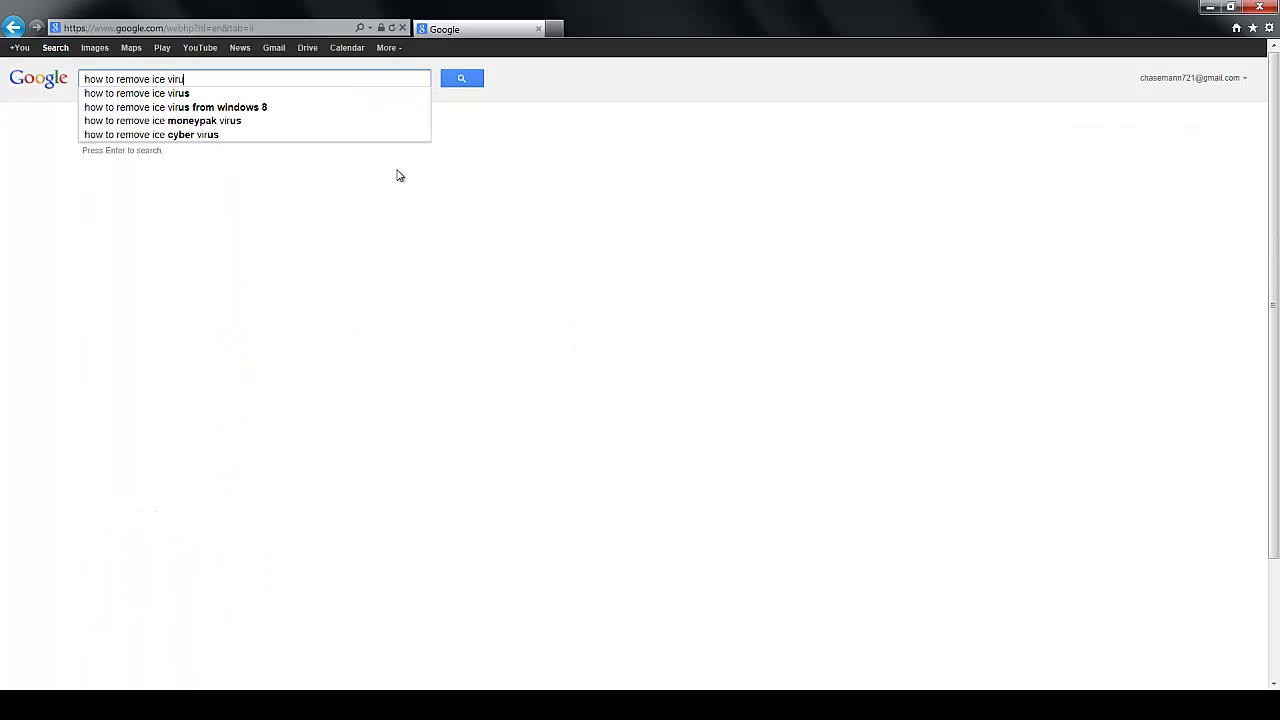
key(Return)
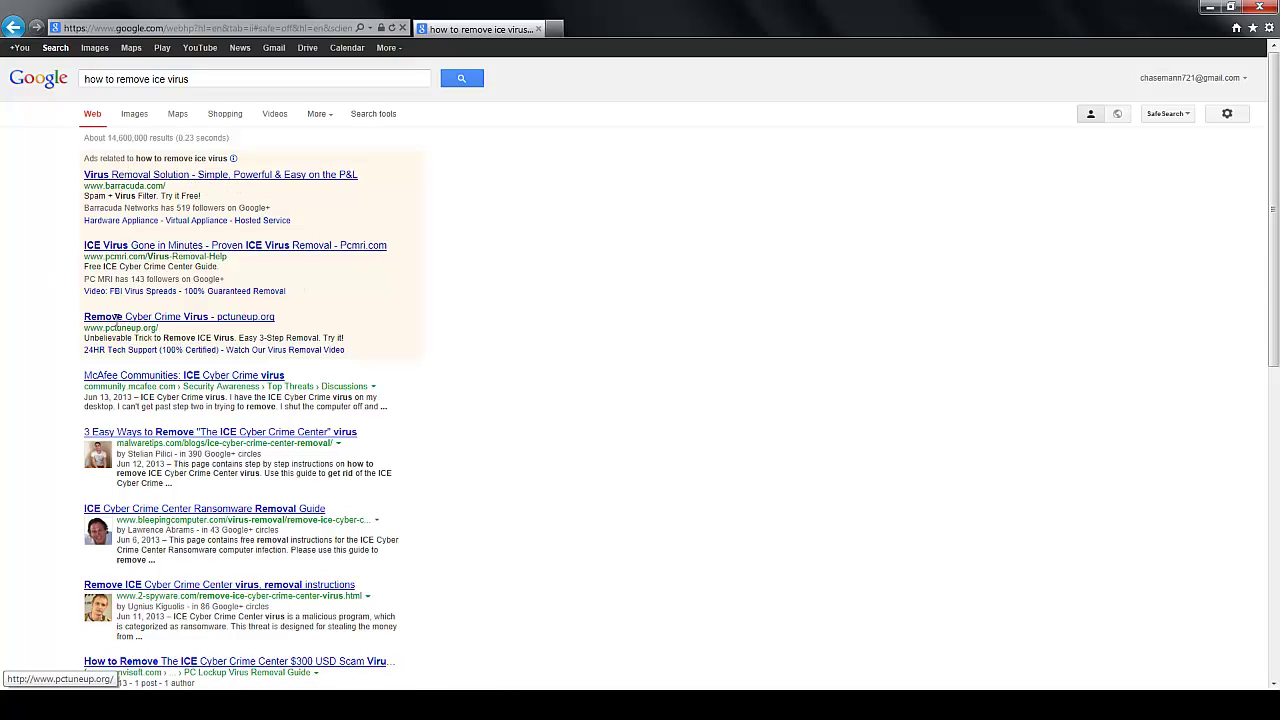
click(160, 375)
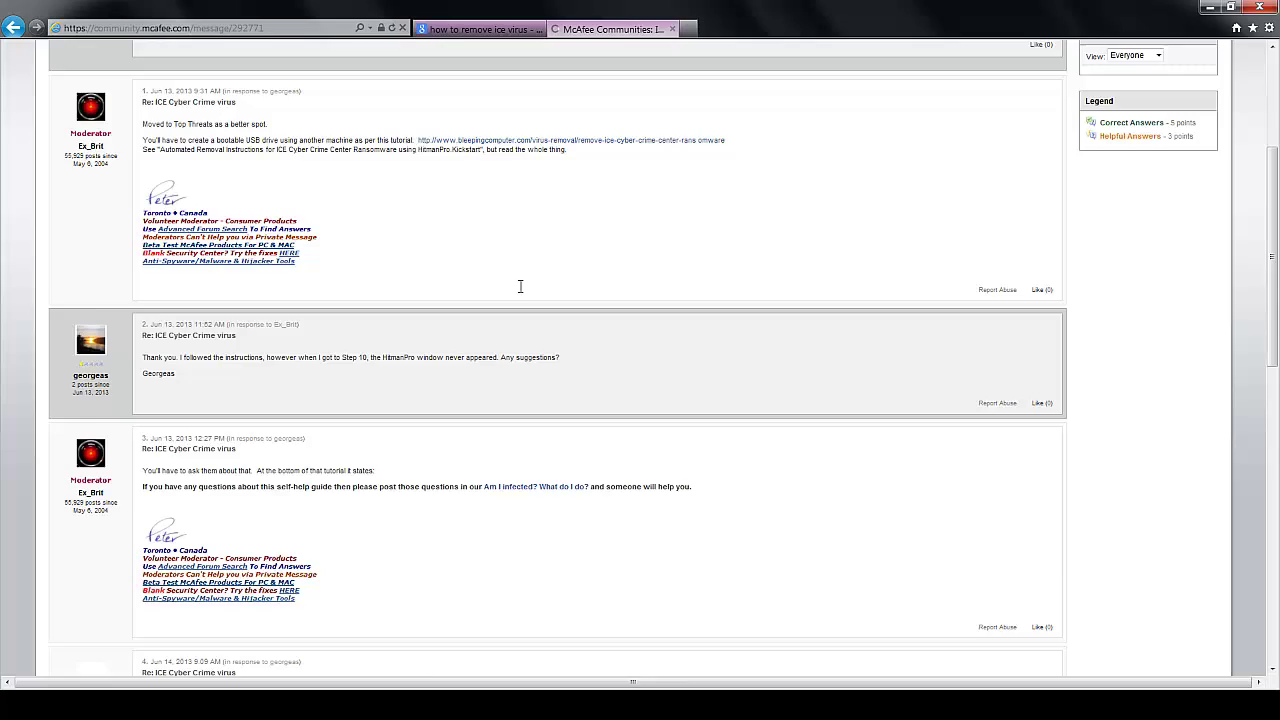
- Skim the McAfee Communities thread, then close it
scroll(520, 287, down, 3)
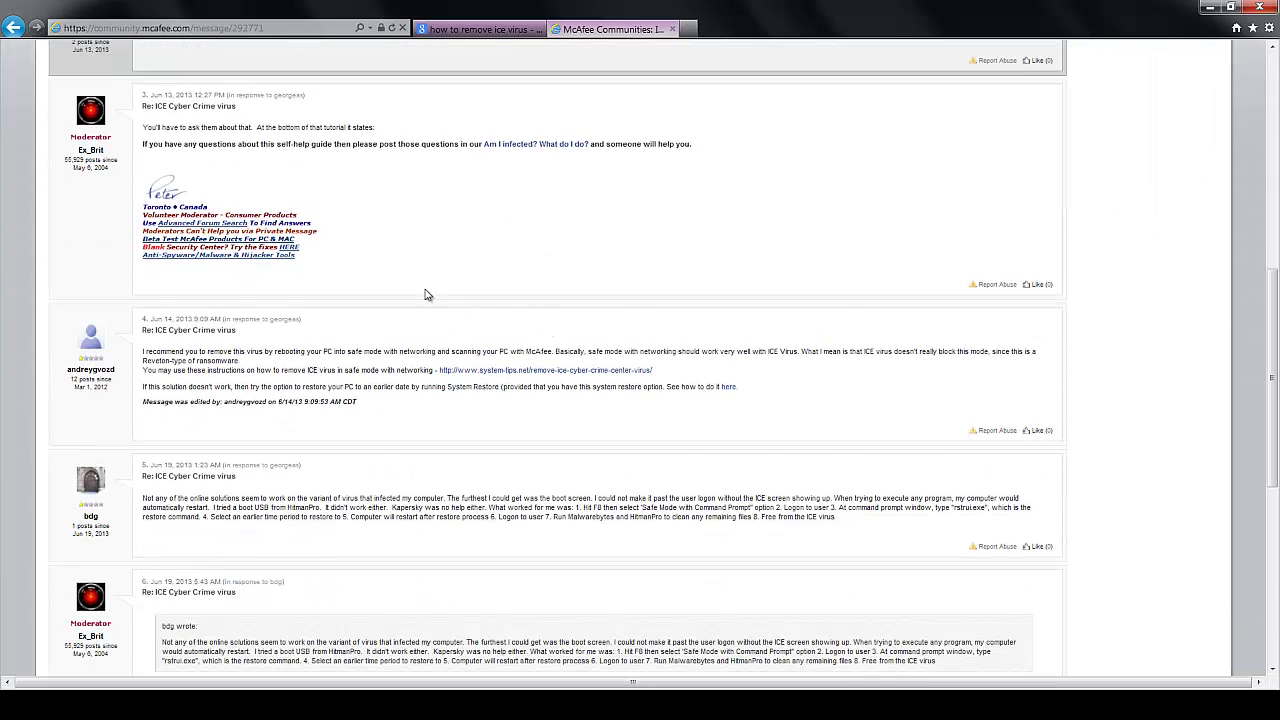
scroll(560, 250, up, 5)
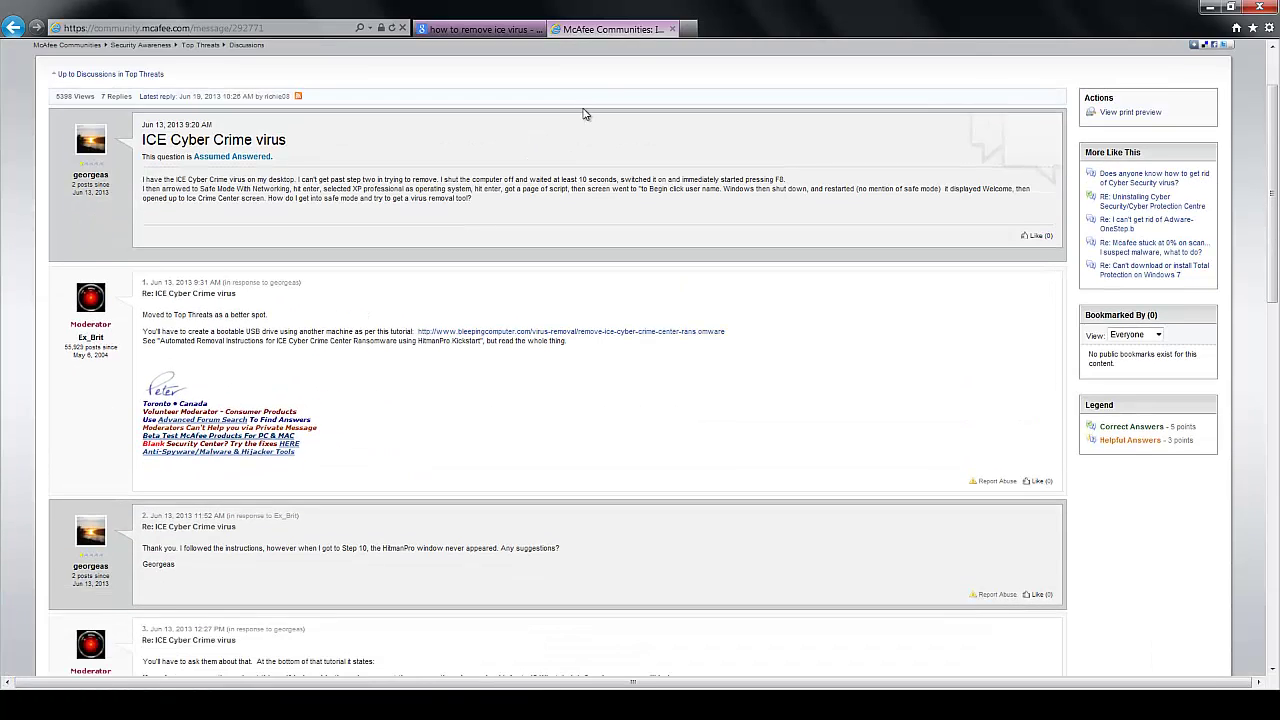
click(672, 29)
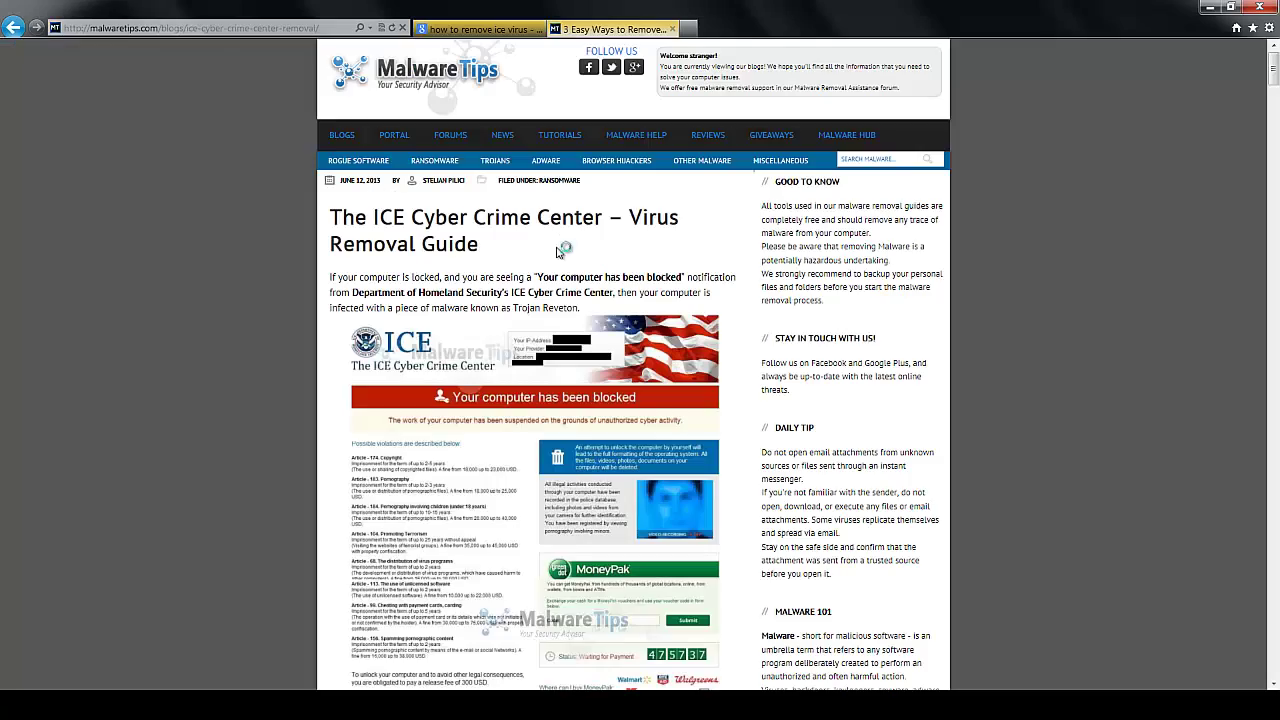
- Read through the MalwareTips removal guide and close it
scroll(505, 323, down, 2)
scroll(505, 323, down, 4)
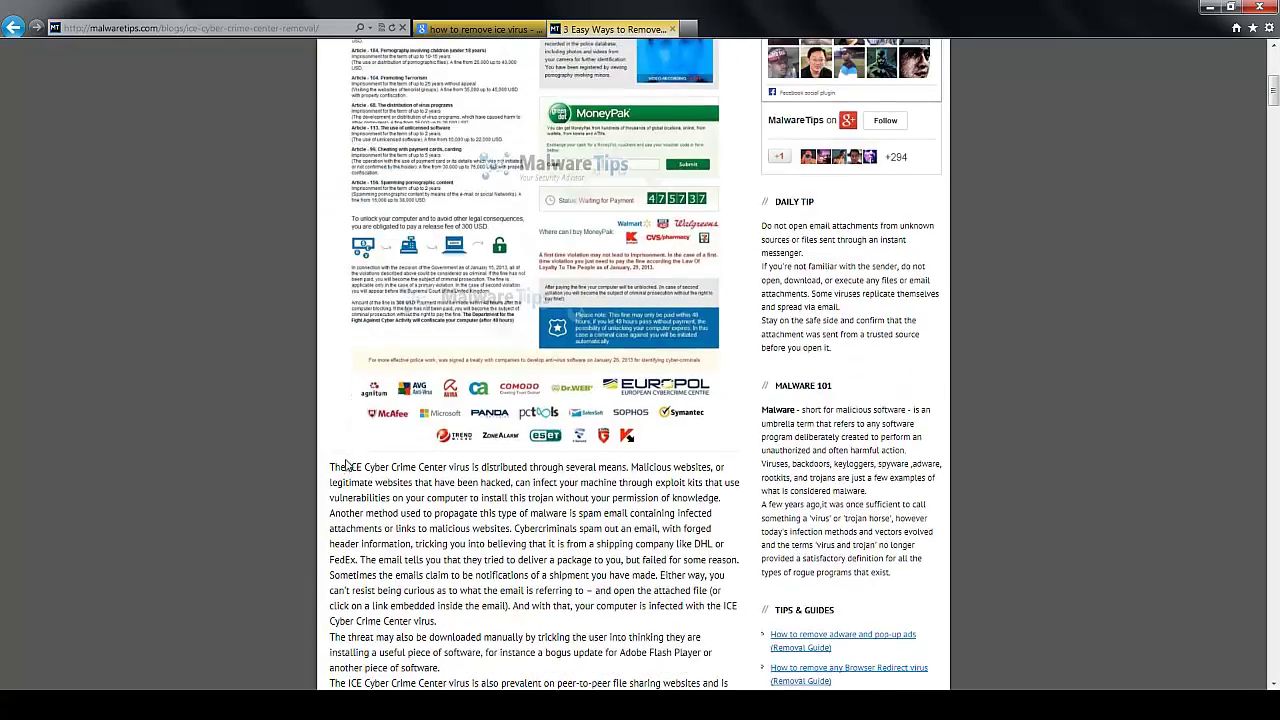
scroll(370, 462, down, 15)
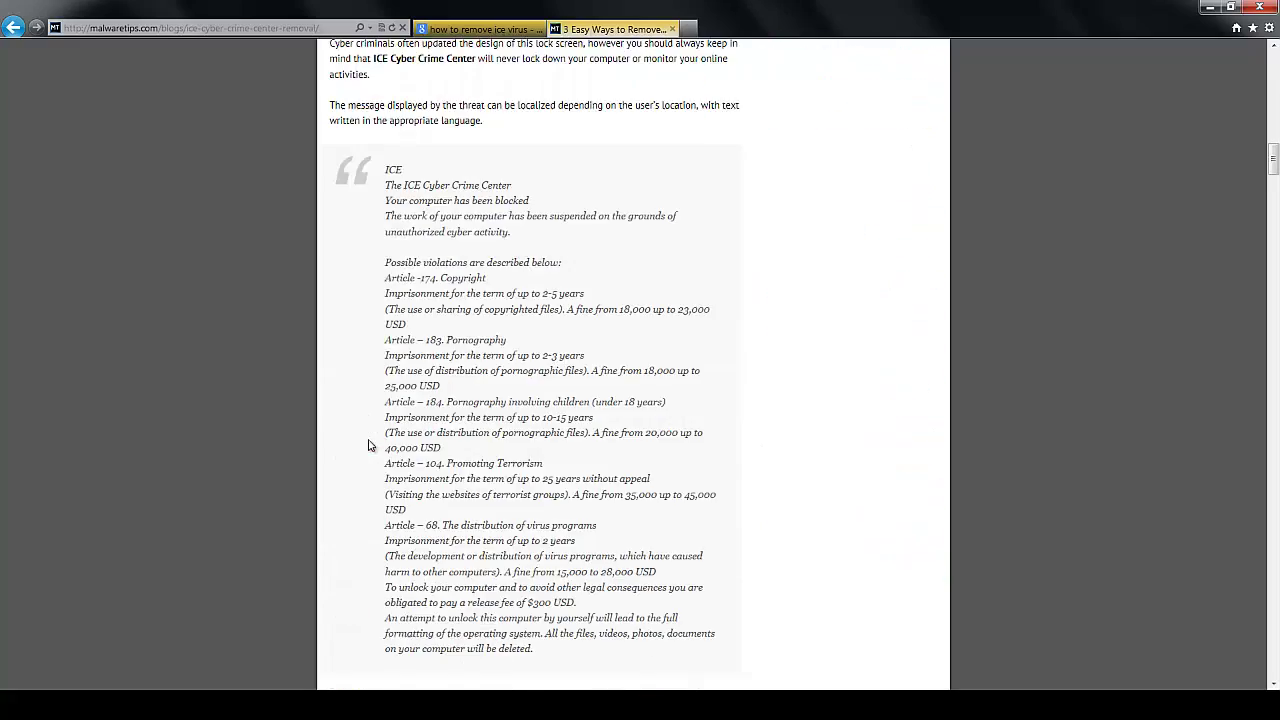
scroll(166, 361, up, 1)
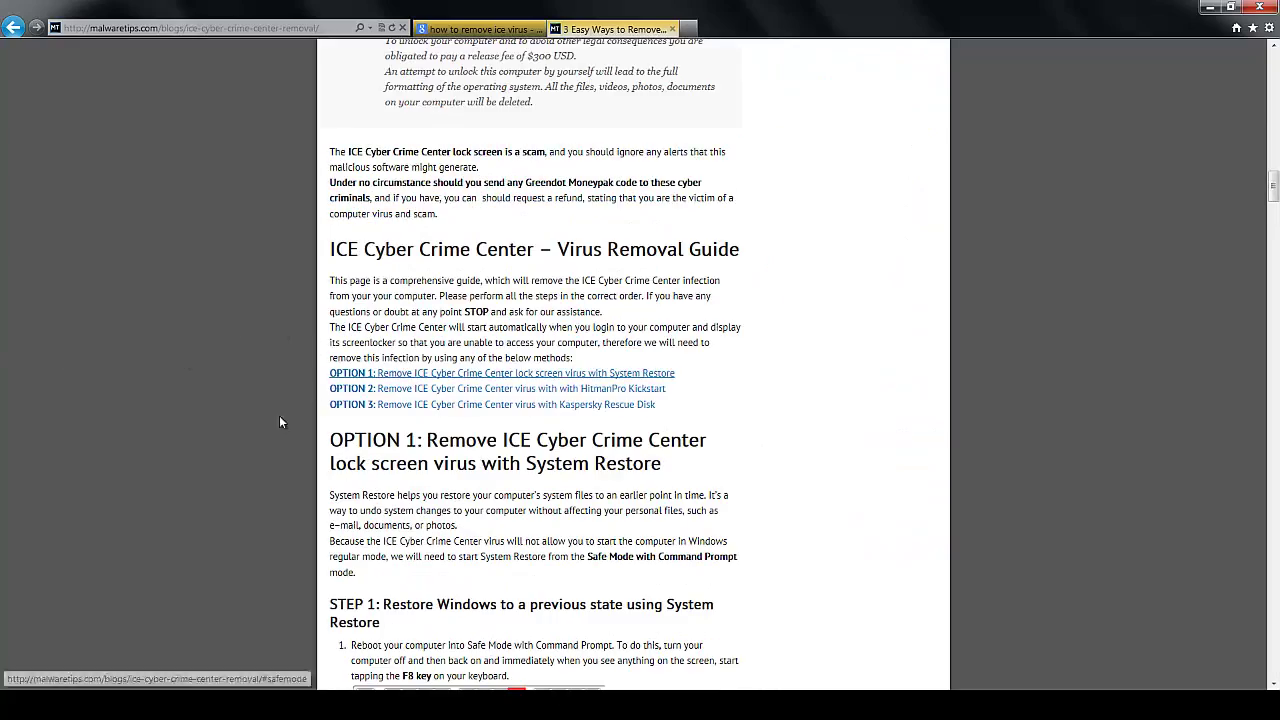
click(673, 30)
- Open the Anvisoft $300 scam removal result in a new tab and read it
scroll(280, 428, down, 2)
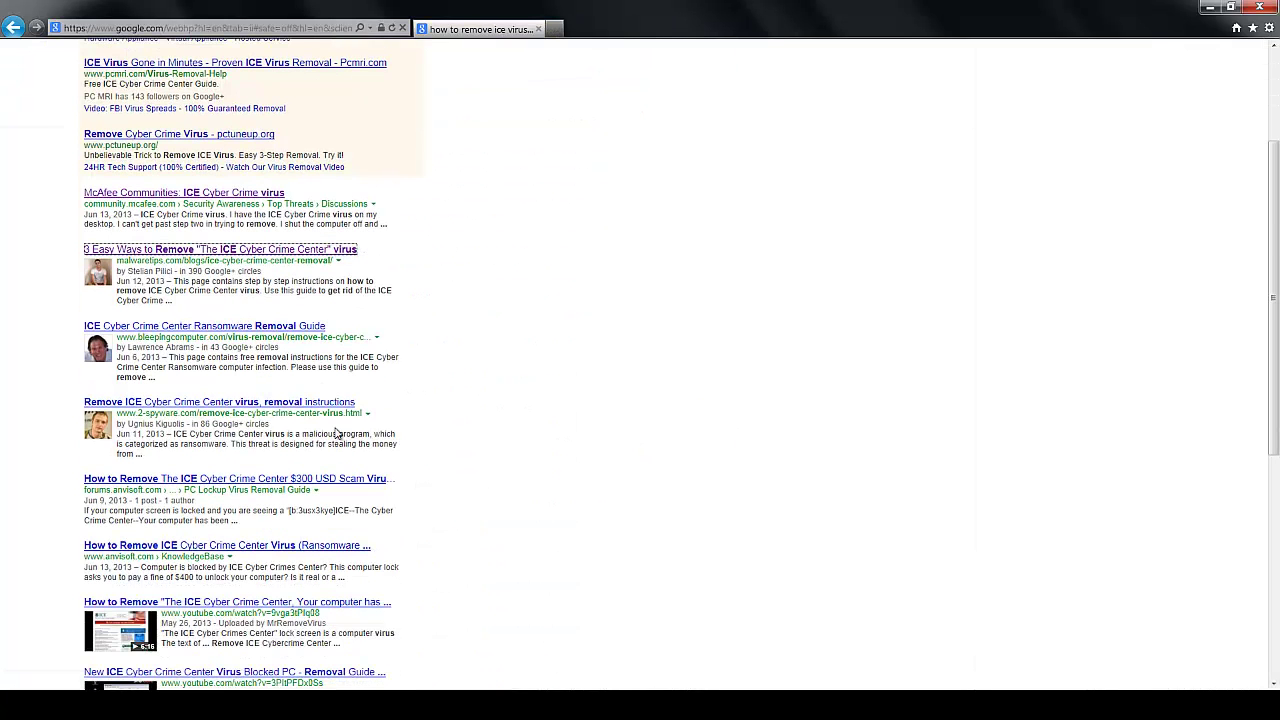
middle_click(366, 480)
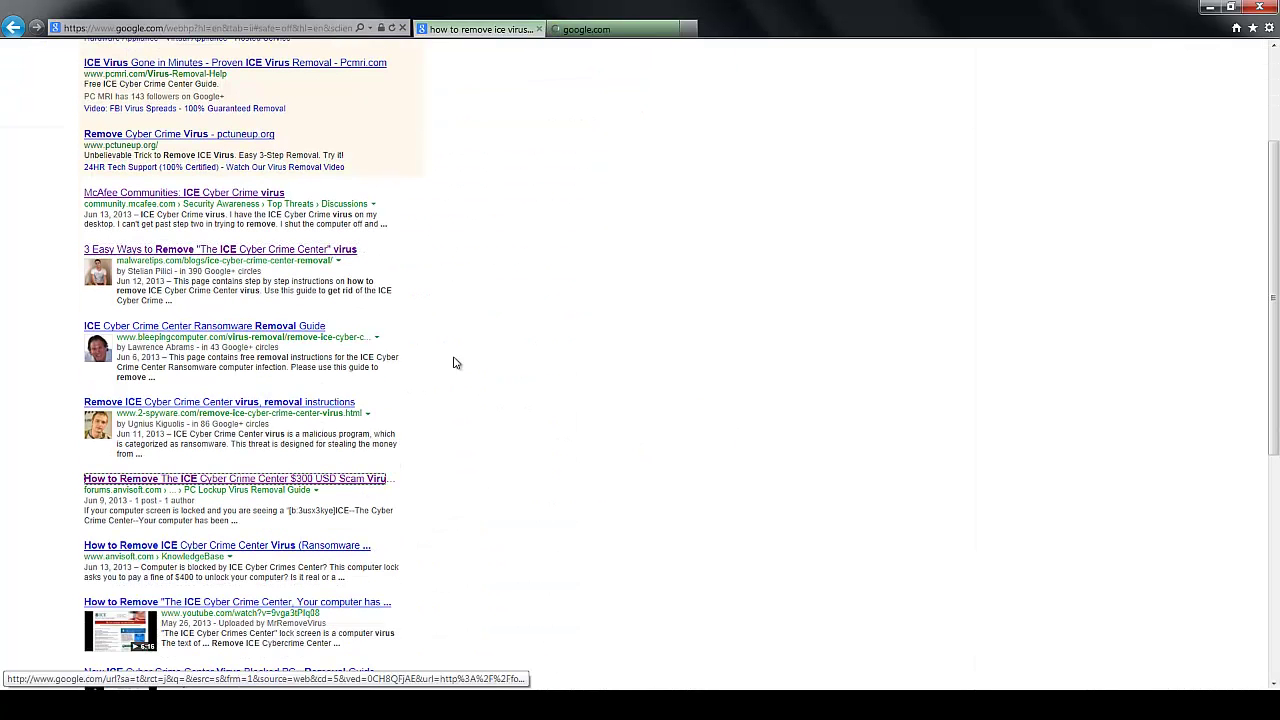
click(617, 30)
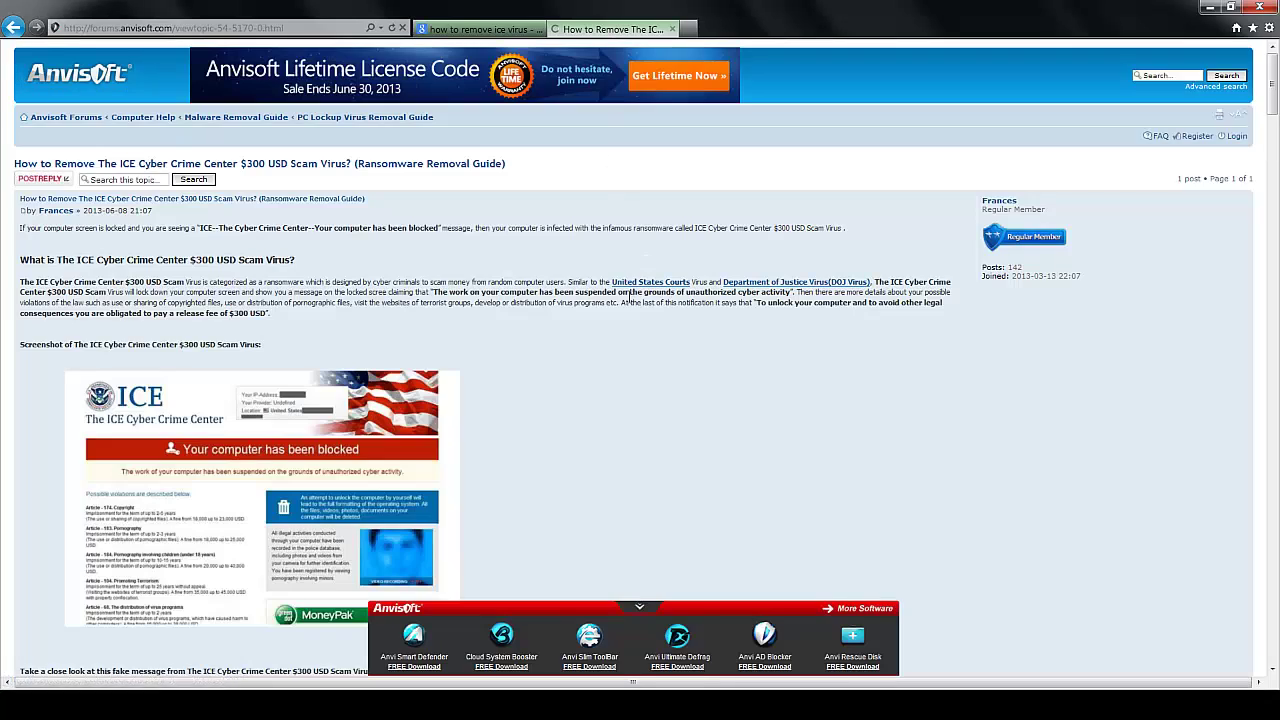
scroll(620, 306, down, 5)
scroll(620, 306, up, 4)
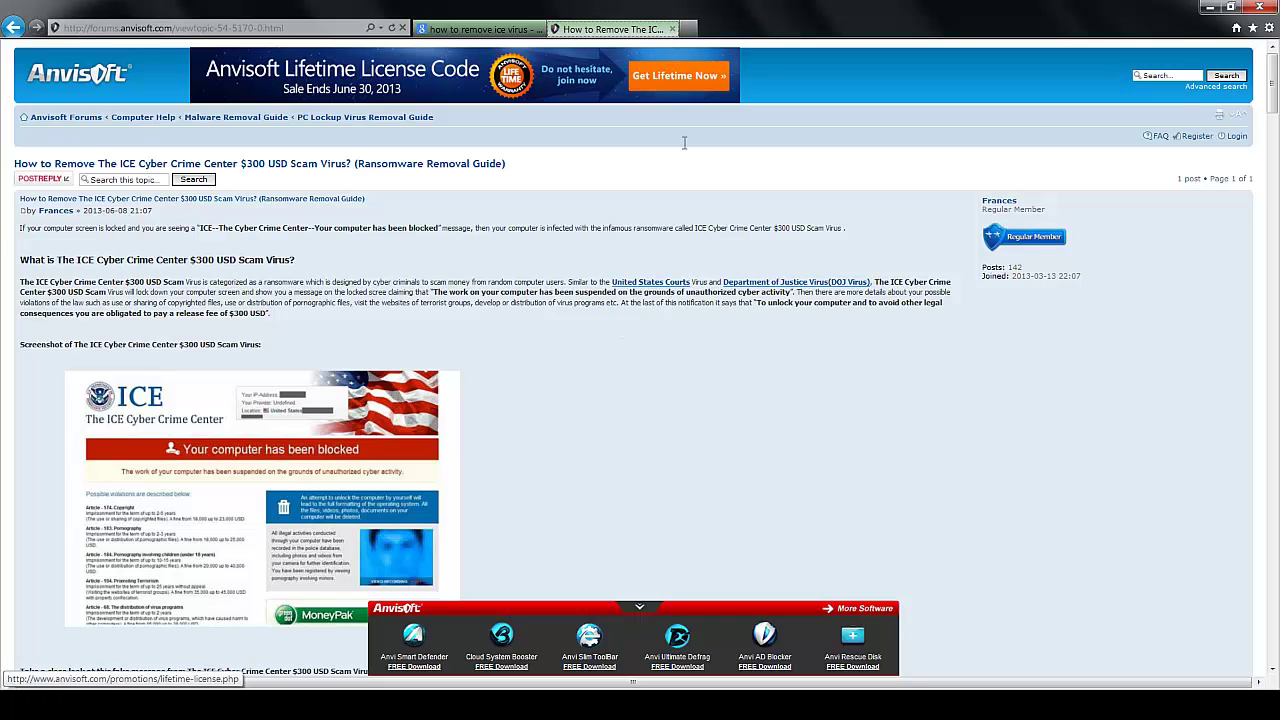
- Close the Anvisoft article and replace the Google query with 'safe mode'
click(672, 30)
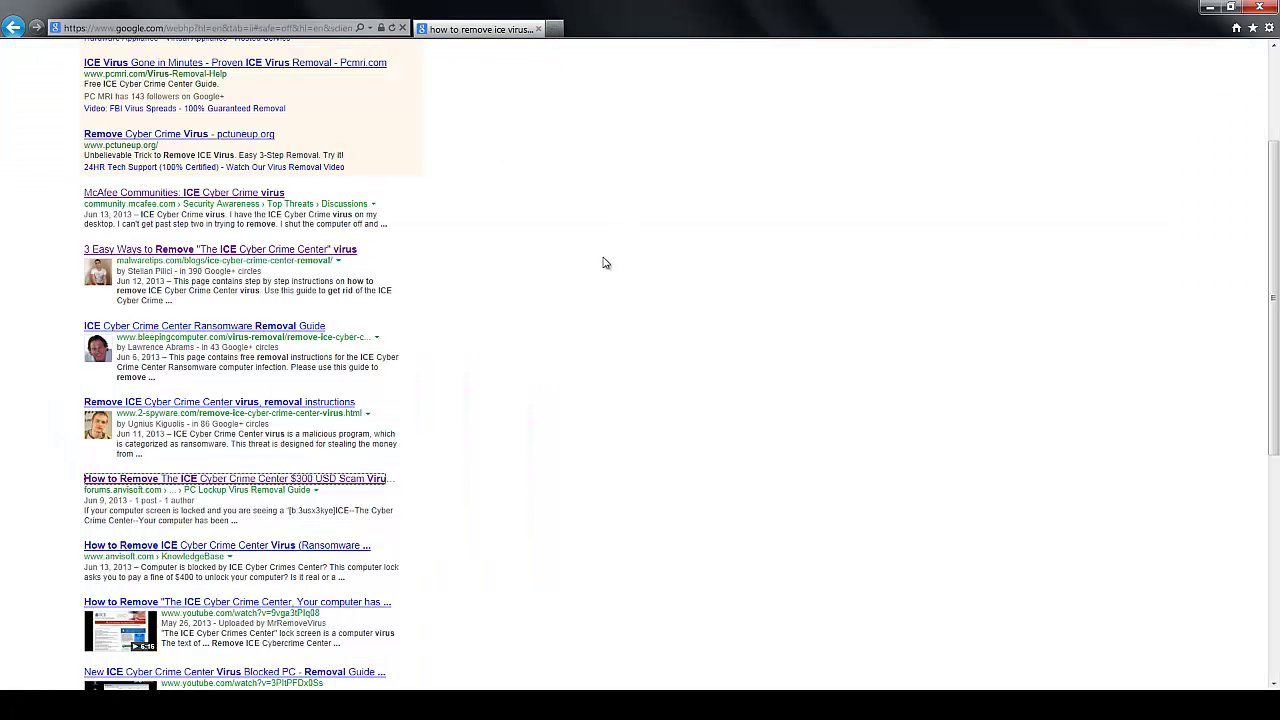
scroll(580, 262, up, 2)
click(251, 77)
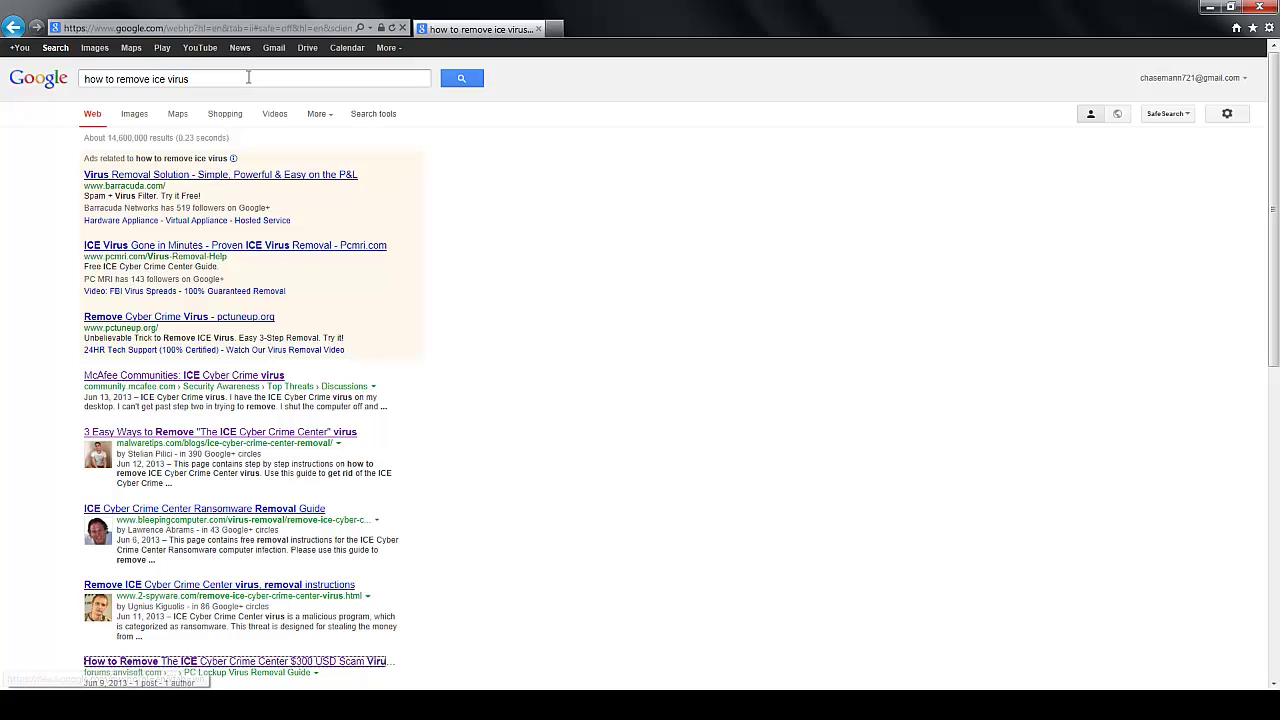
drag(251, 77, 134, 103)
click(1204, 7)
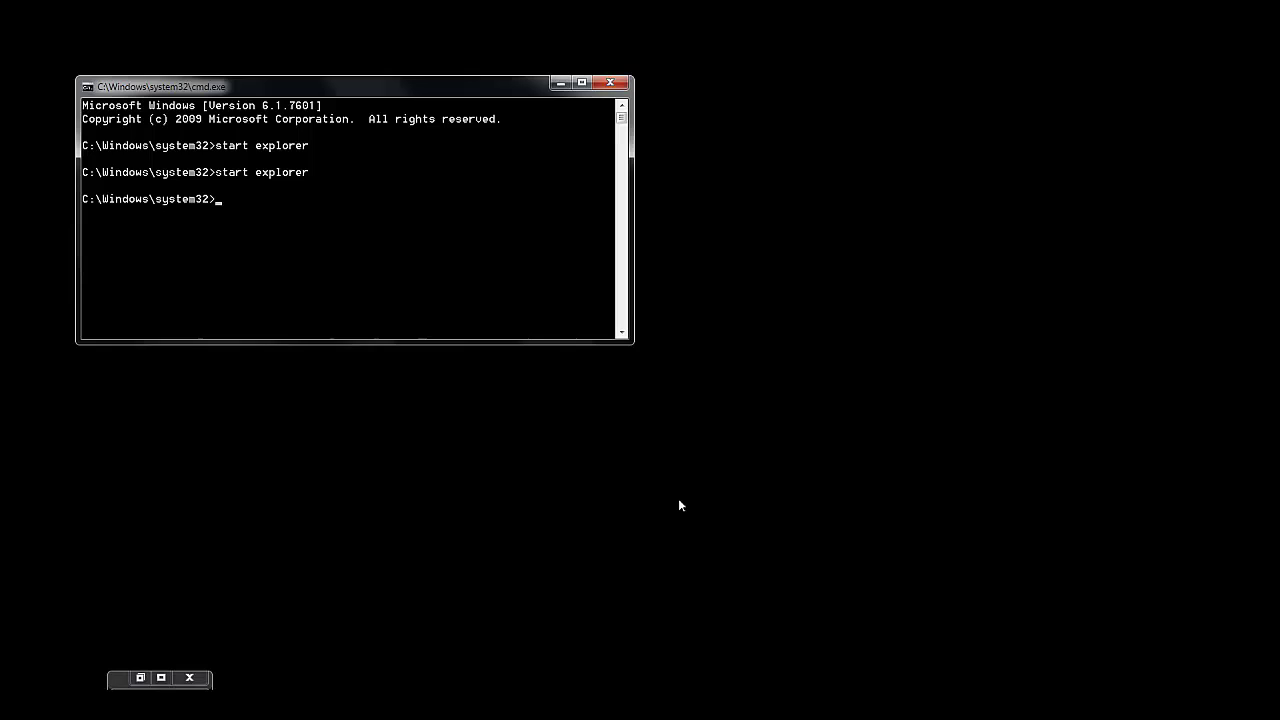
click(148, 678)
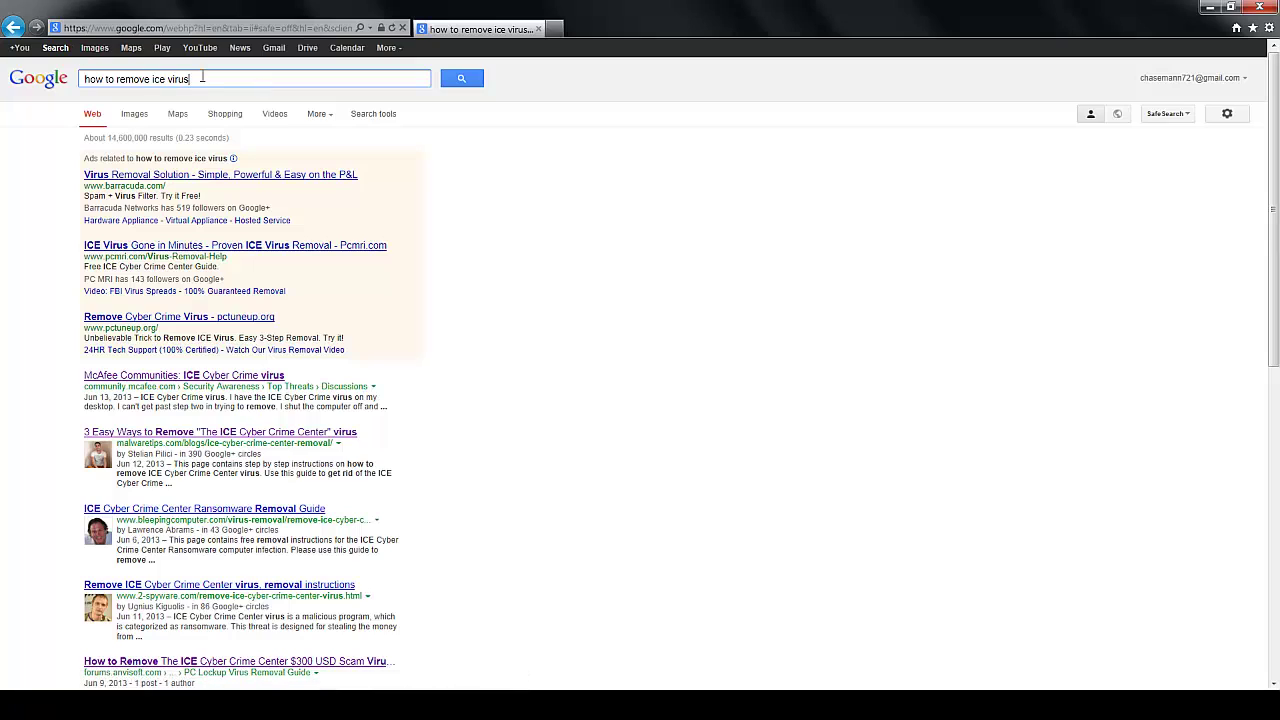
drag(199, 79, 2, 80)
key(BackSpace)
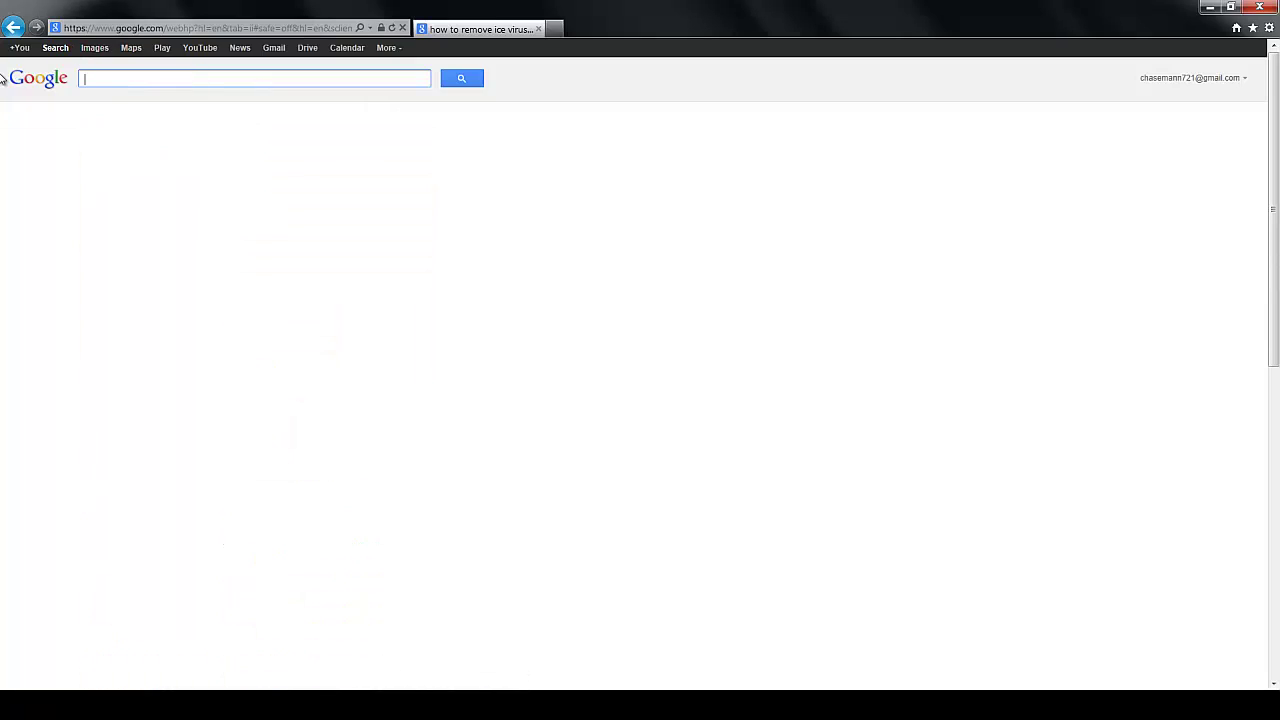
text(safe mode)
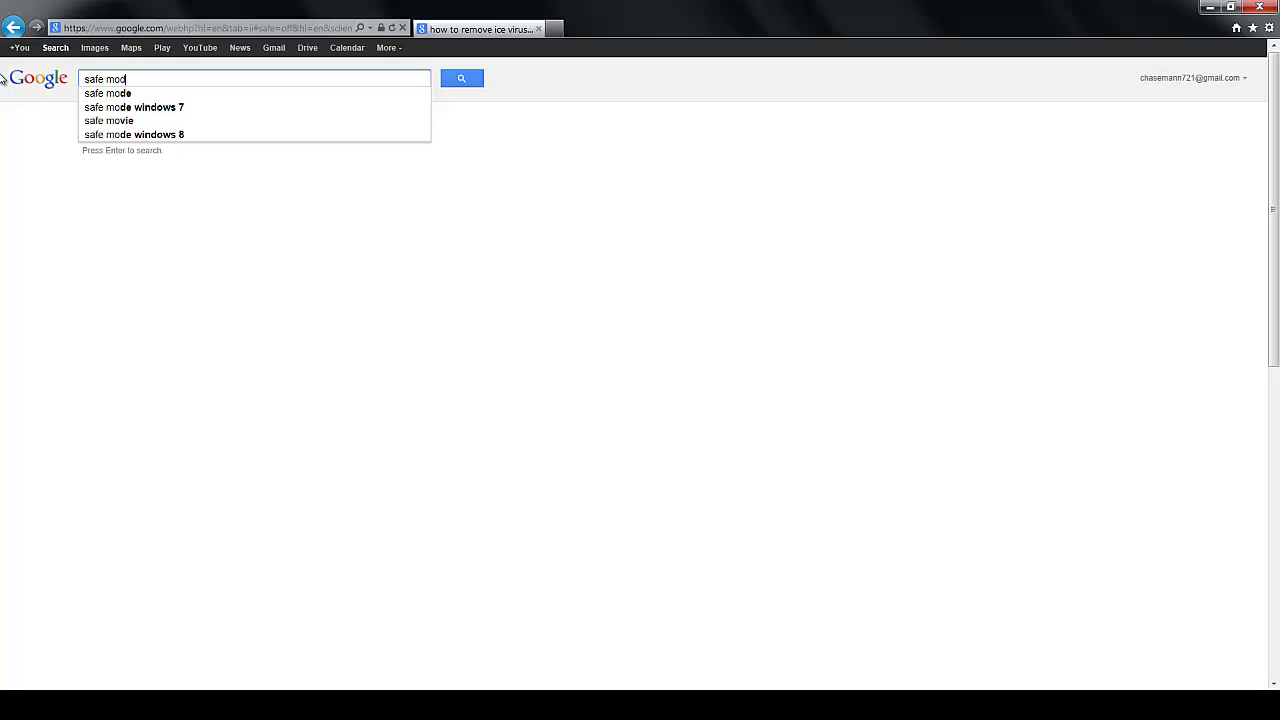
key(Return)
- View the full-size Advanced Boot Options screenshot from the safe mode images, then minimize the browser
click(94, 47)
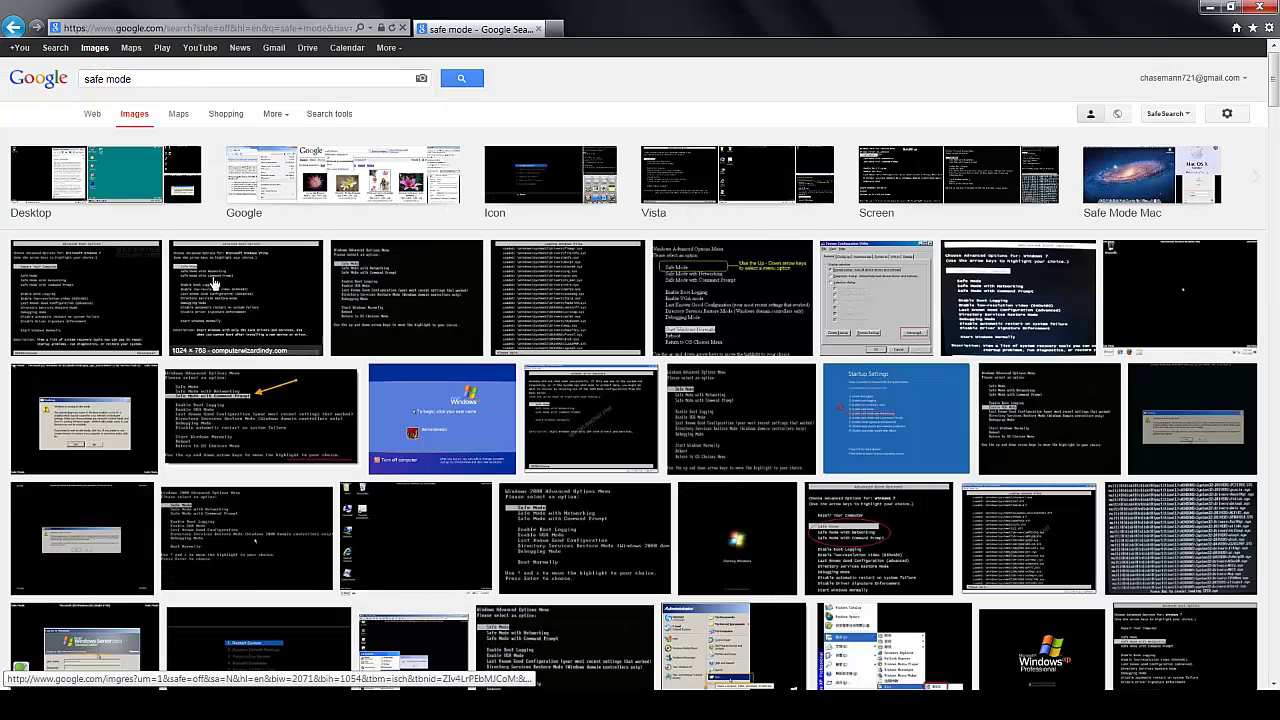
click(216, 290)
click(955, 364)
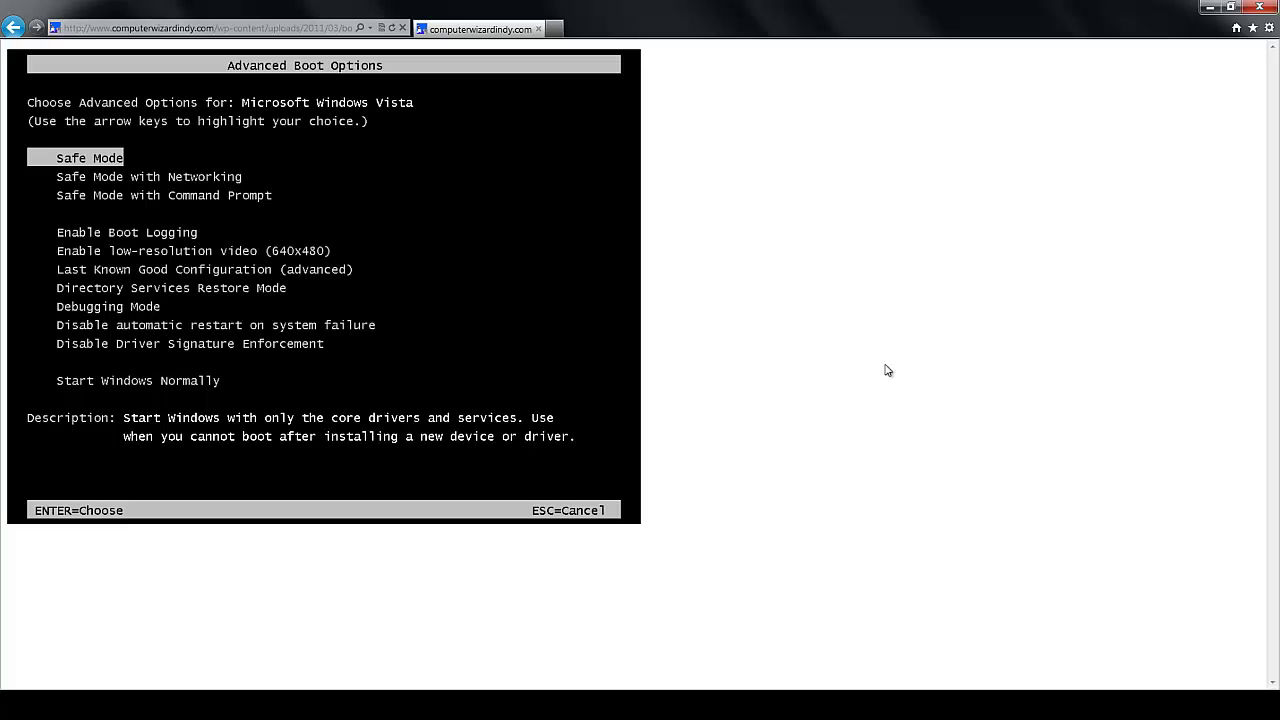
click(1210, 7)
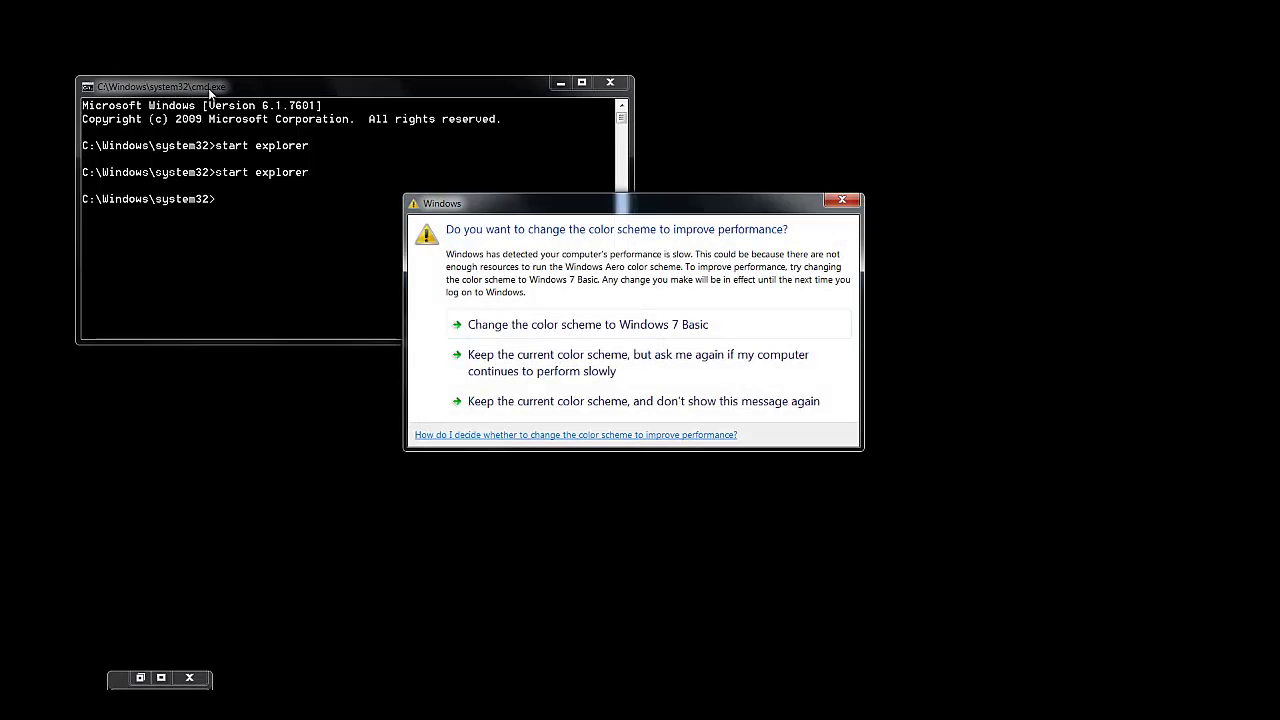
- Dismiss the colour-scheme performance prompt
click(842, 200)
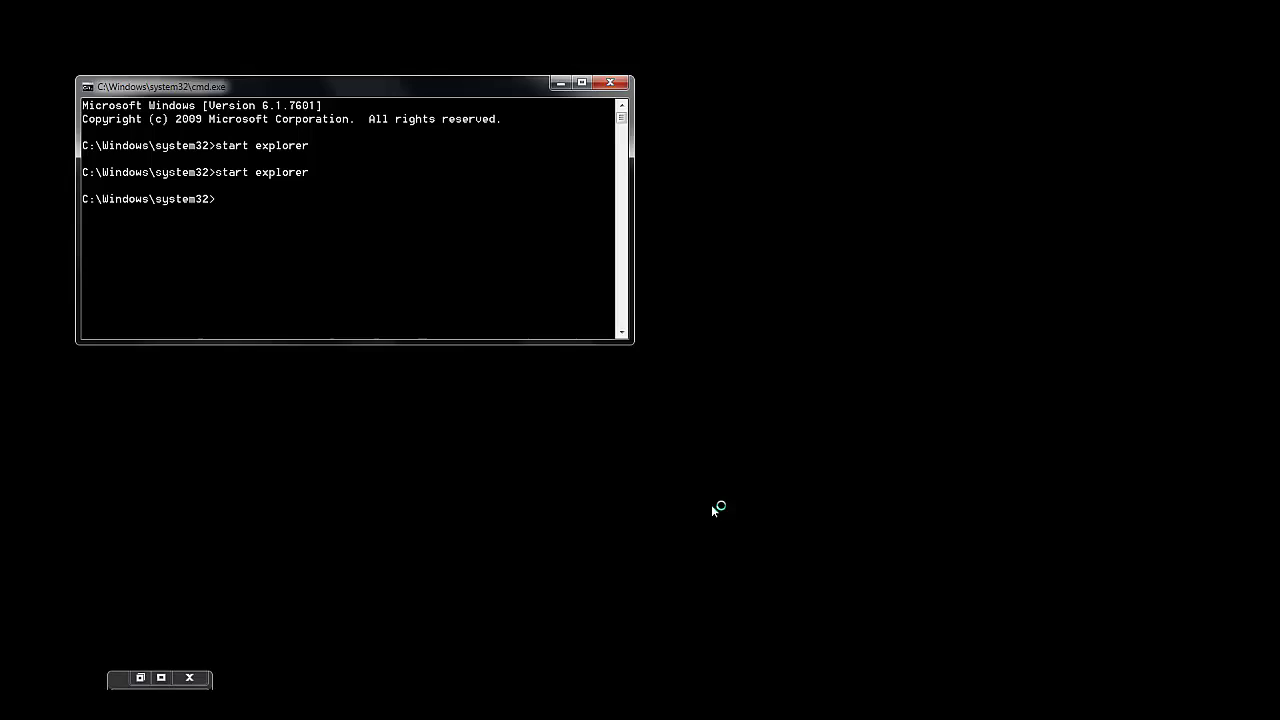
- Open Task Manager with Ctrl+Shift+Esc and show the CamRecorder process's context menu
key(ctrl+shift+Escape)
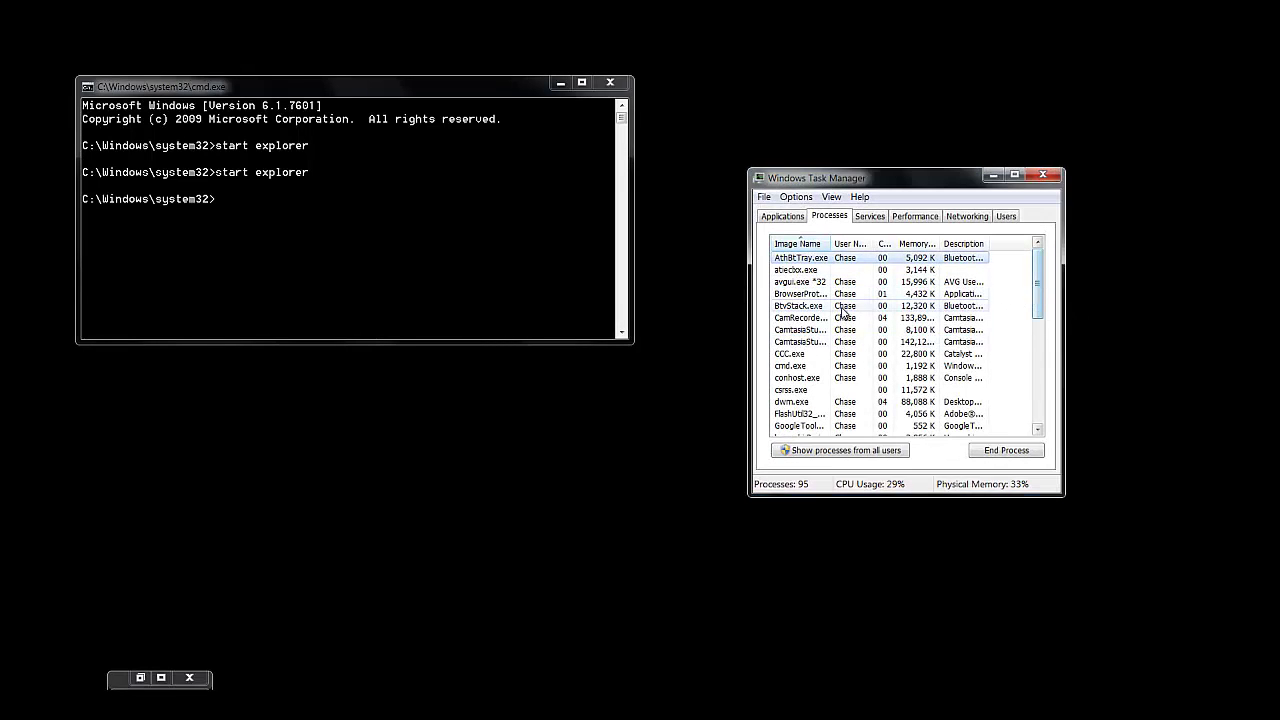
click(818, 319)
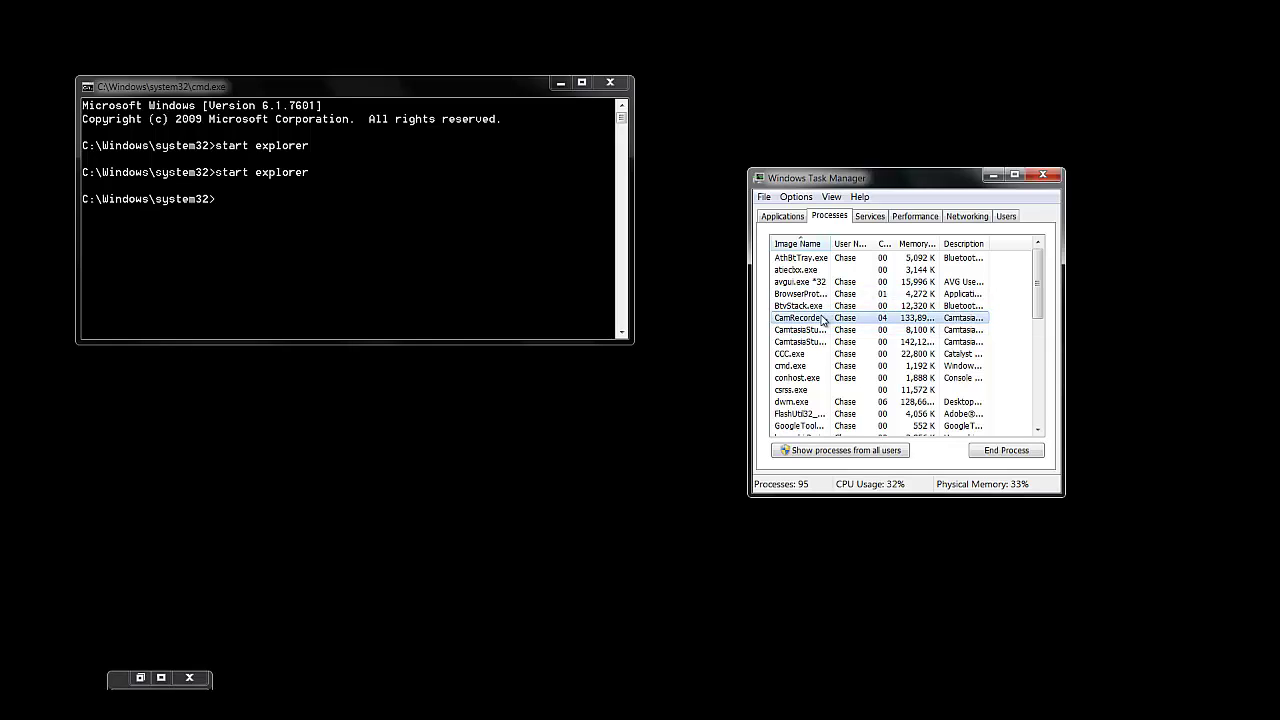
right_click(827, 320)
click(818, 320)
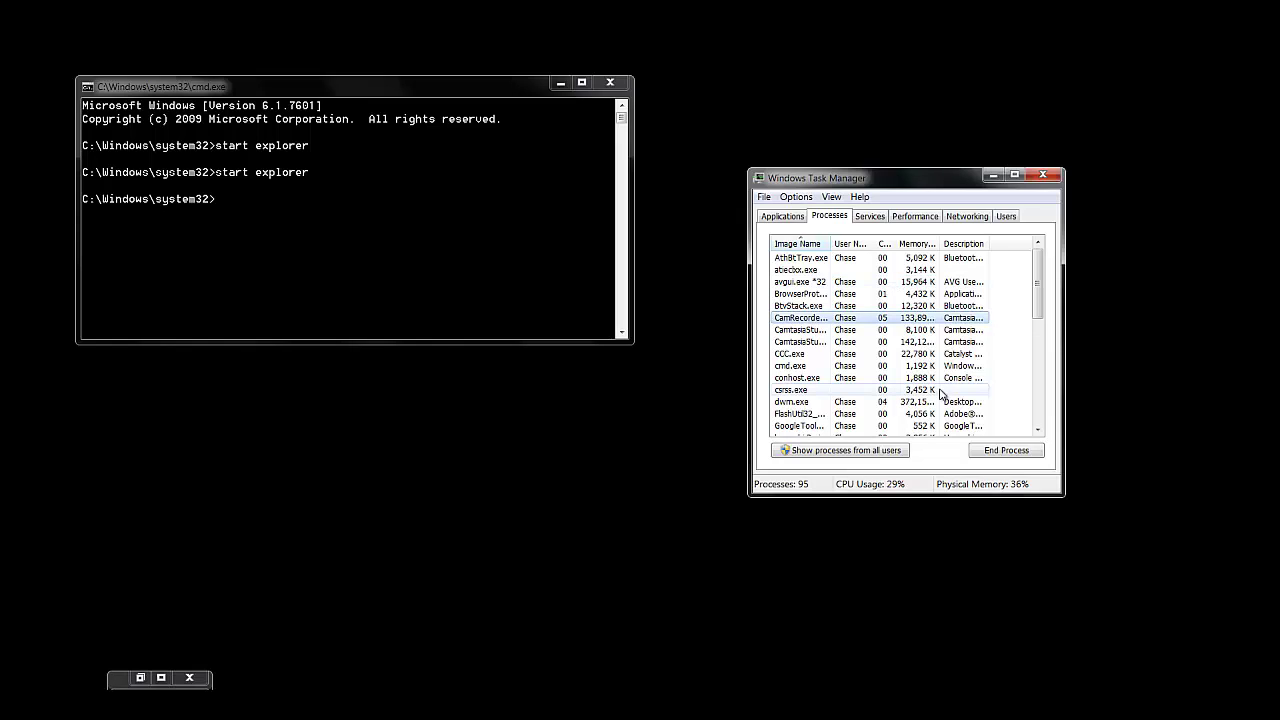
right_click(845, 317)
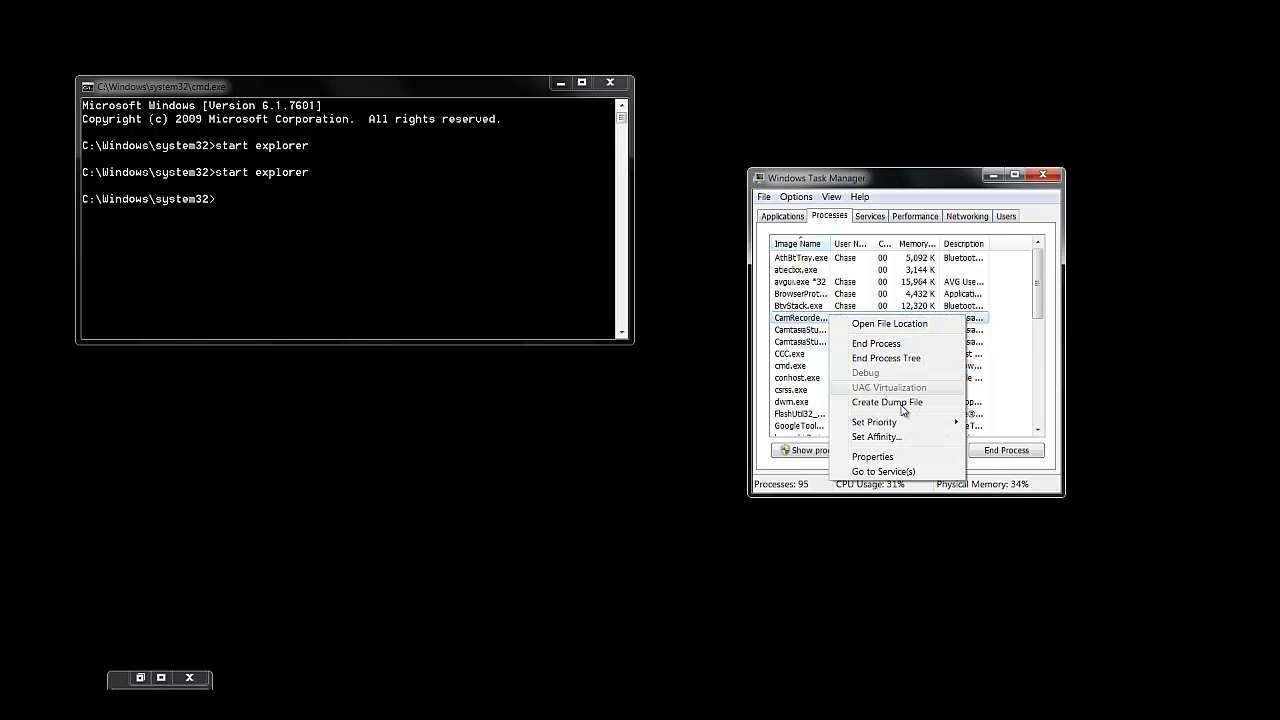
- Check CamRecorder's Camtasia Studio install location in its Properties, then close the dialog
click(880, 458)
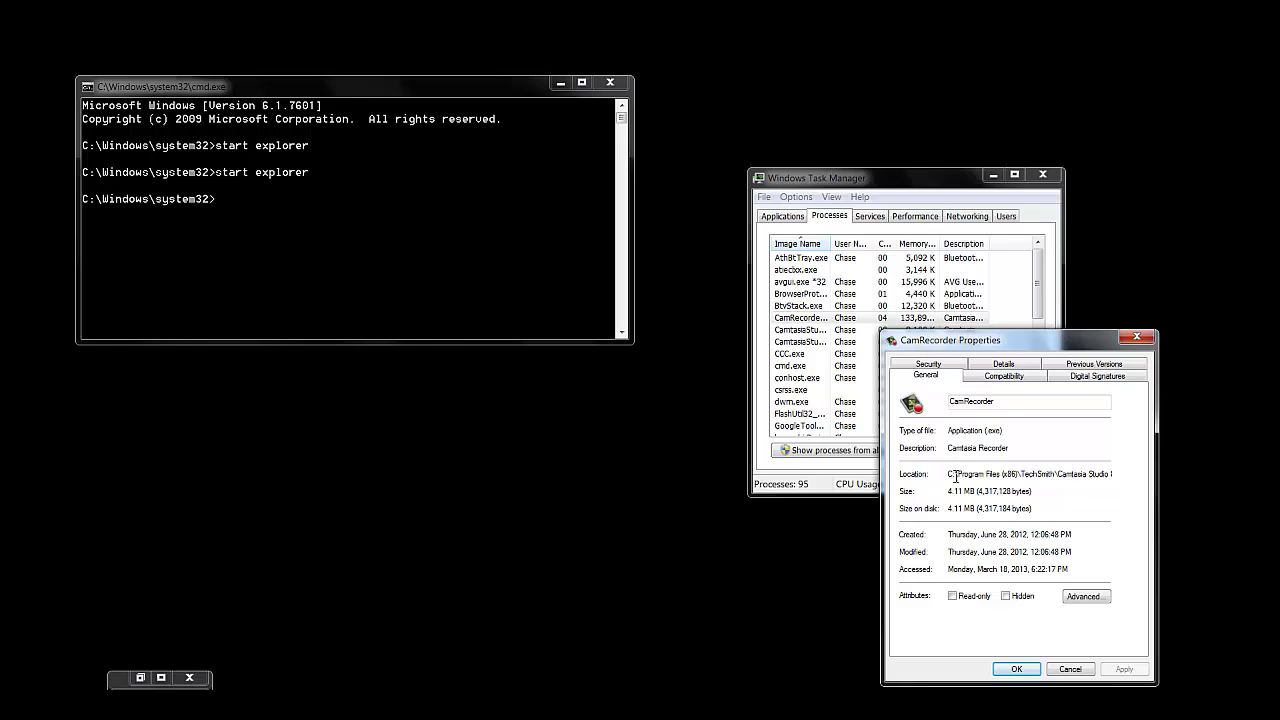
drag(955, 476, 1095, 480)
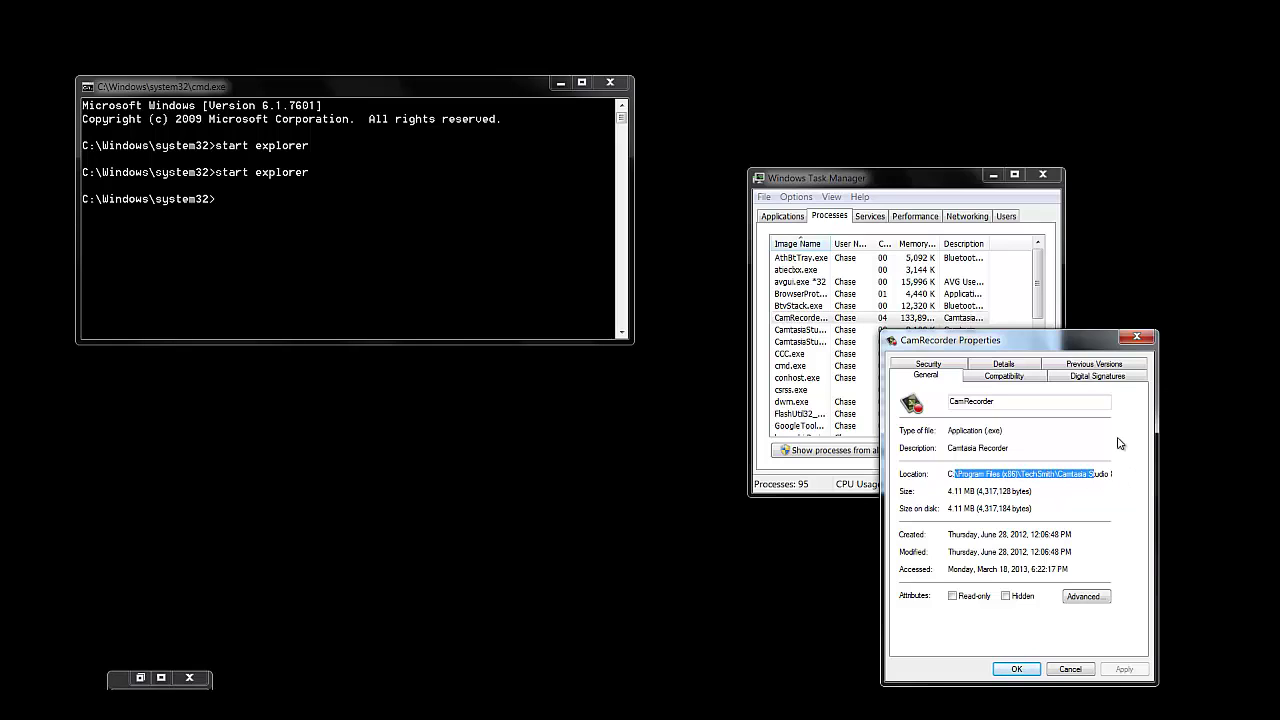
click(1108, 476)
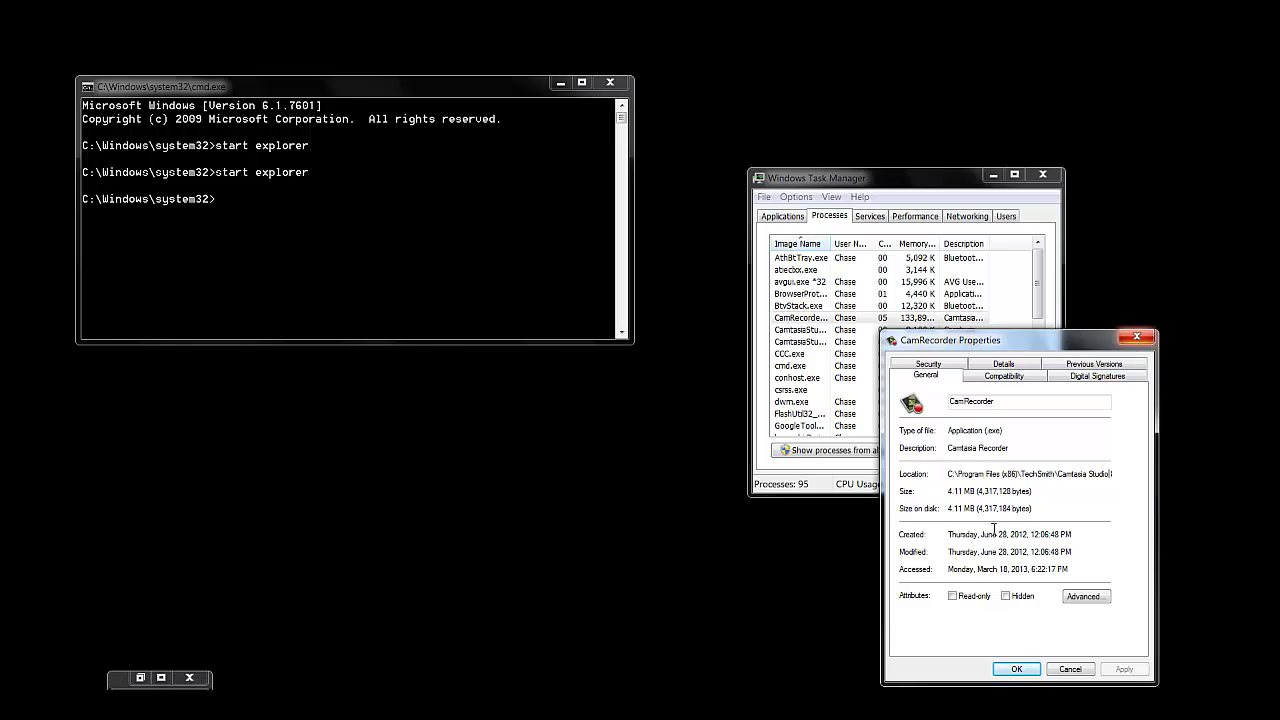
click(1135, 340)
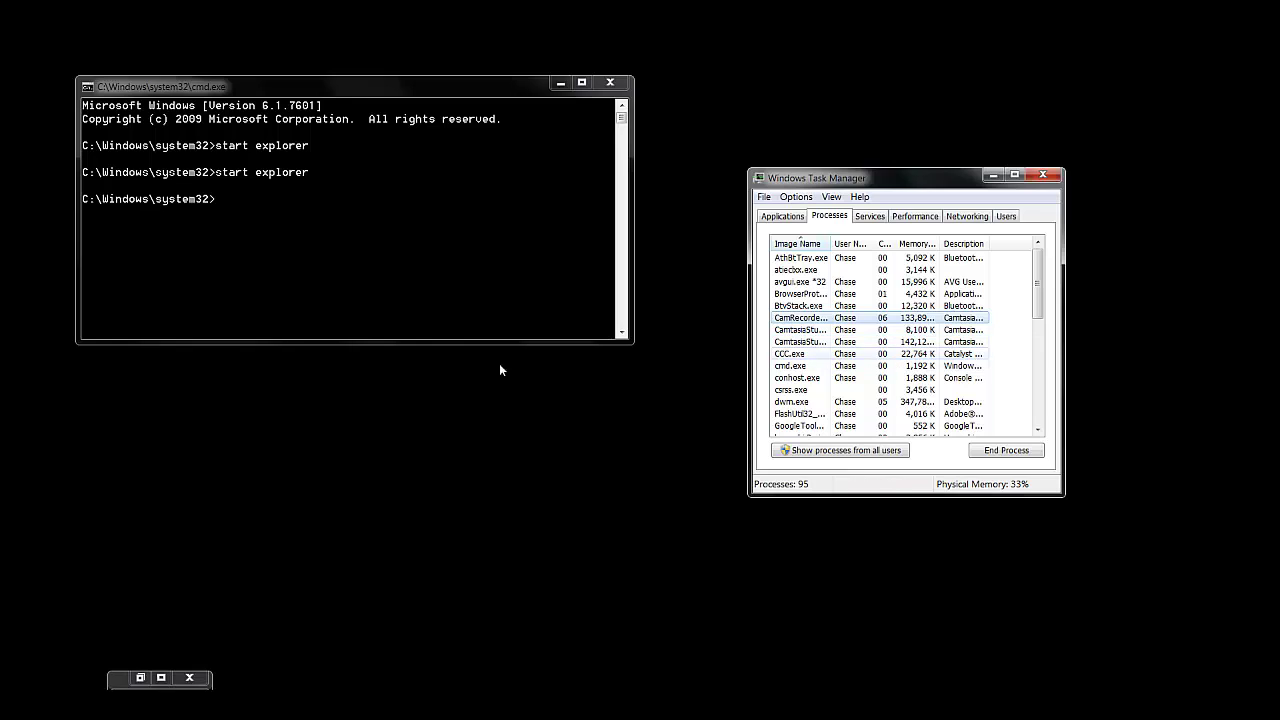
- Close Task Manager and the minimized browser, leaving Command Prompt in front
click(1043, 175)
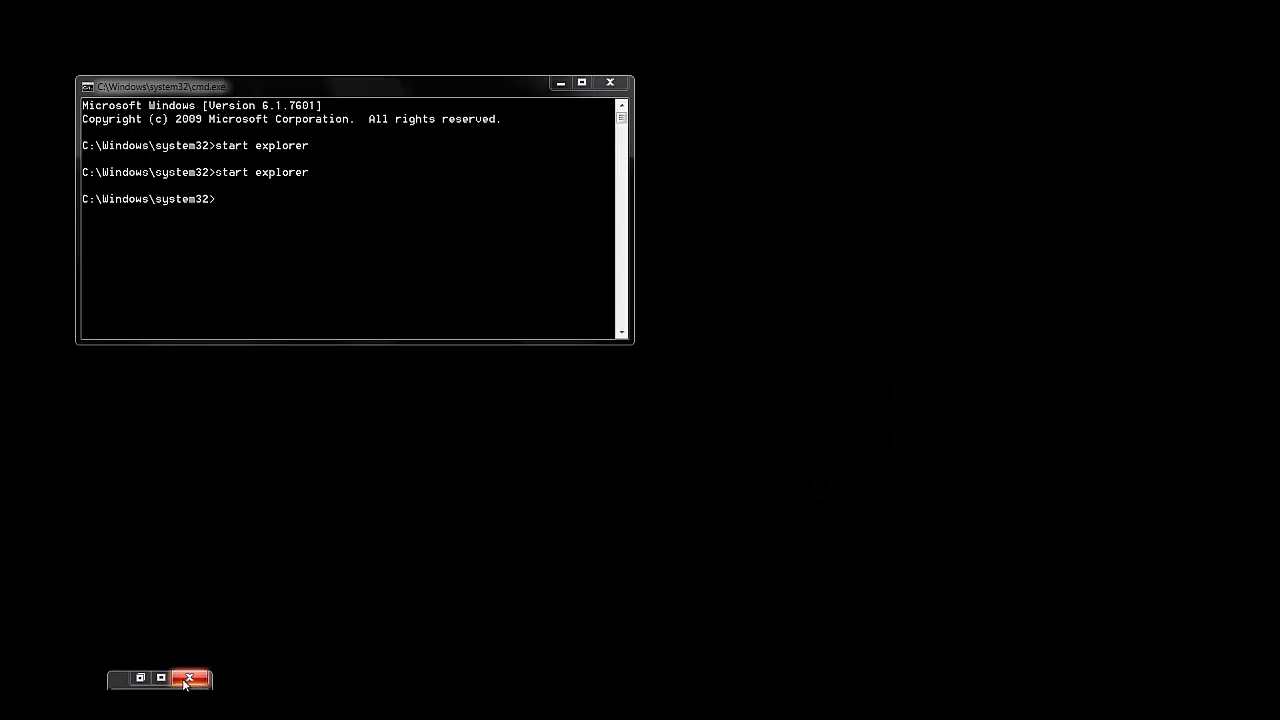
click(189, 678)
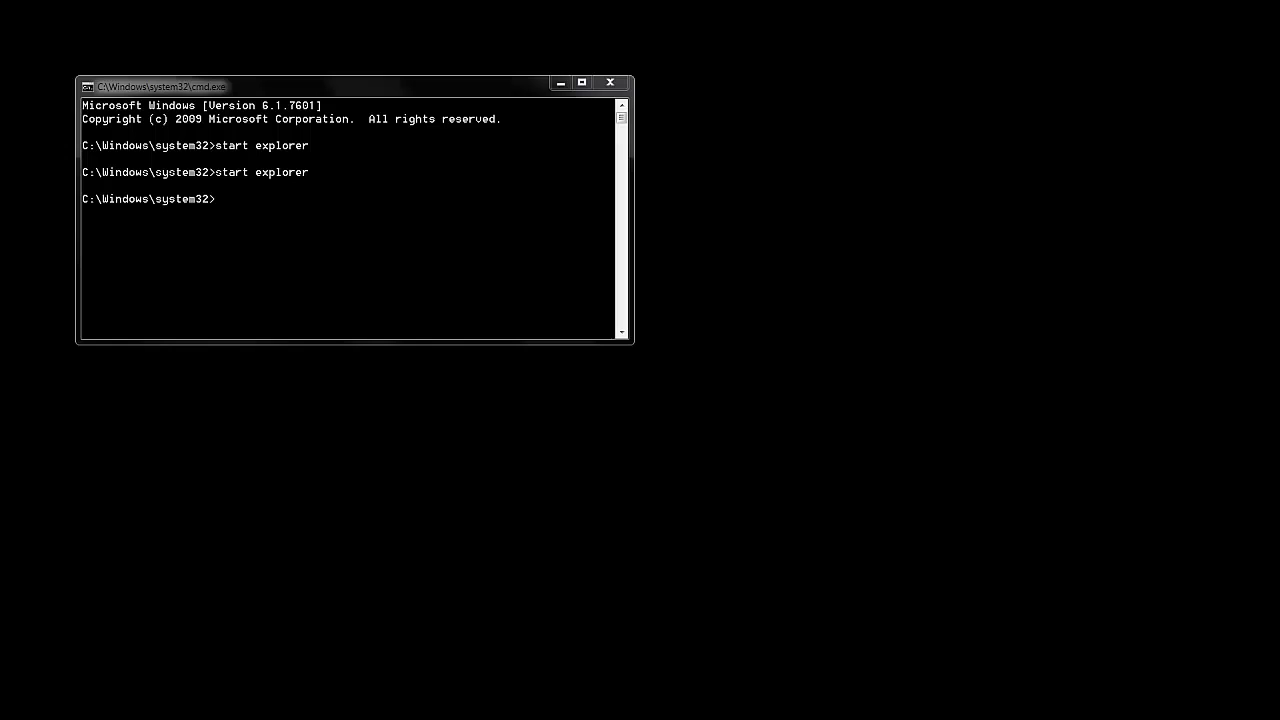
click(298, 183)
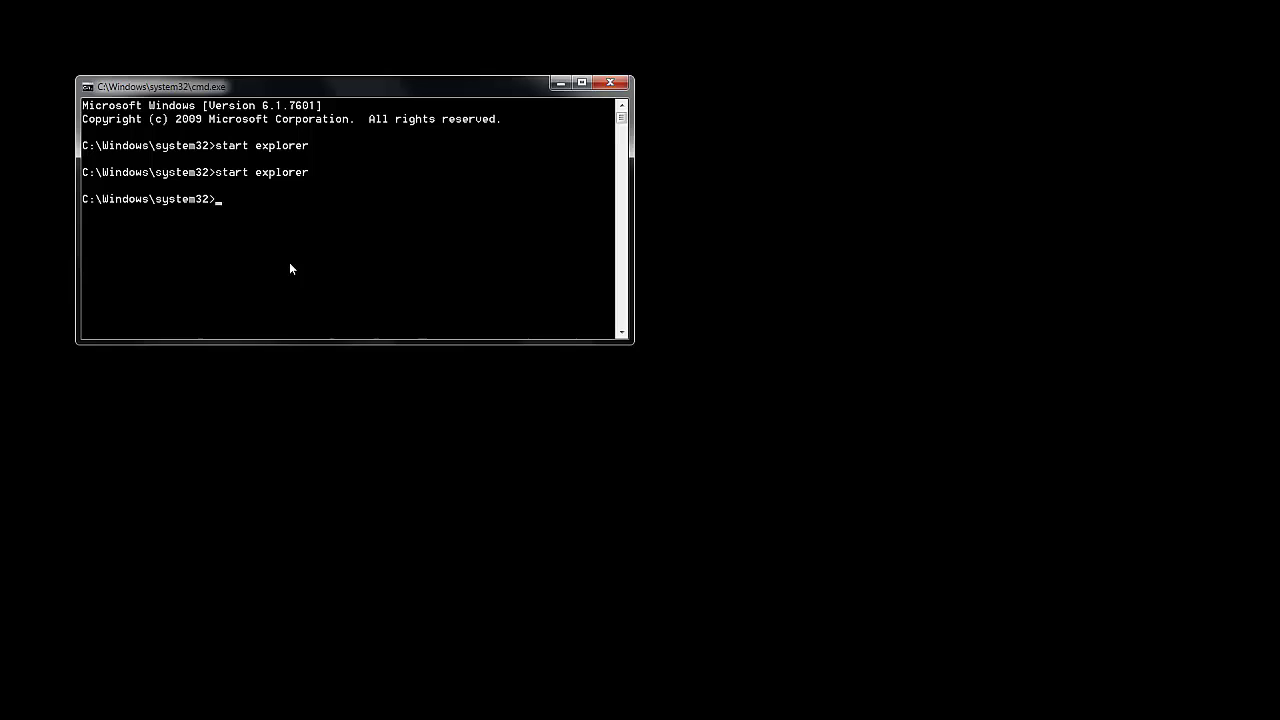
- Run 'start explorer' to restore the desktop and taskbar, then minimize Command Prompt
text(start explorer)
key(Return)
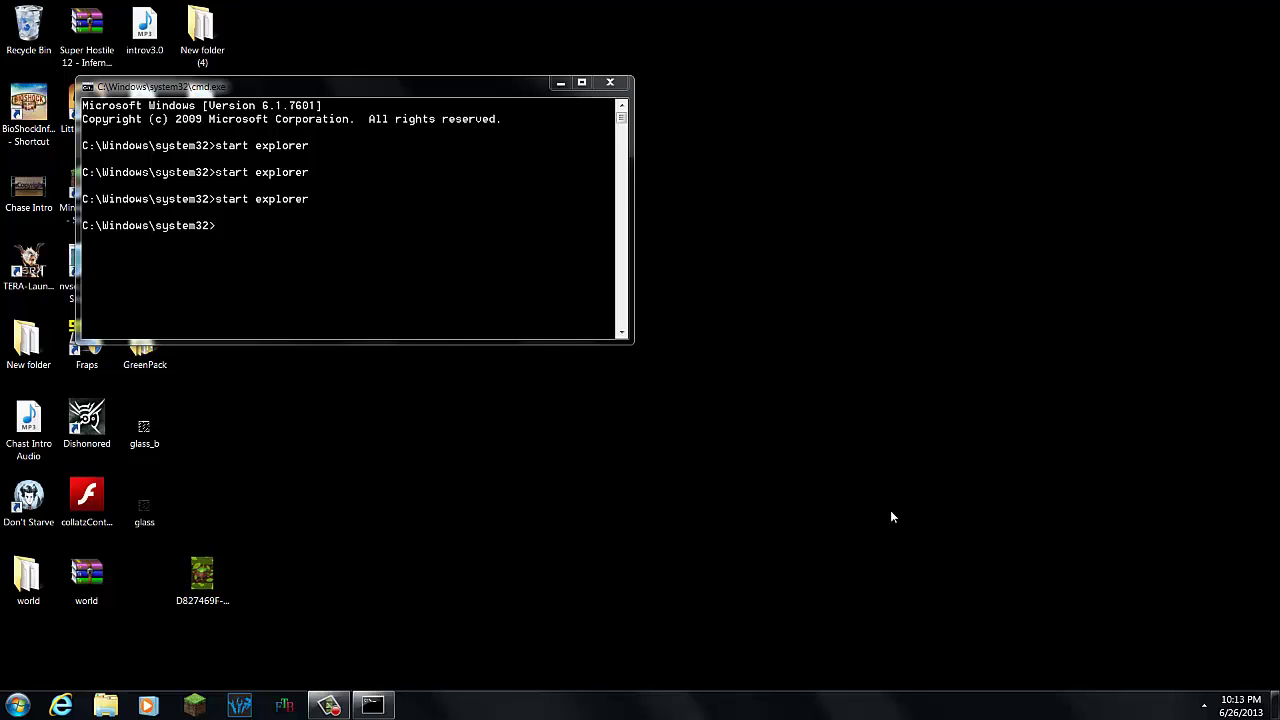
click(558, 85)
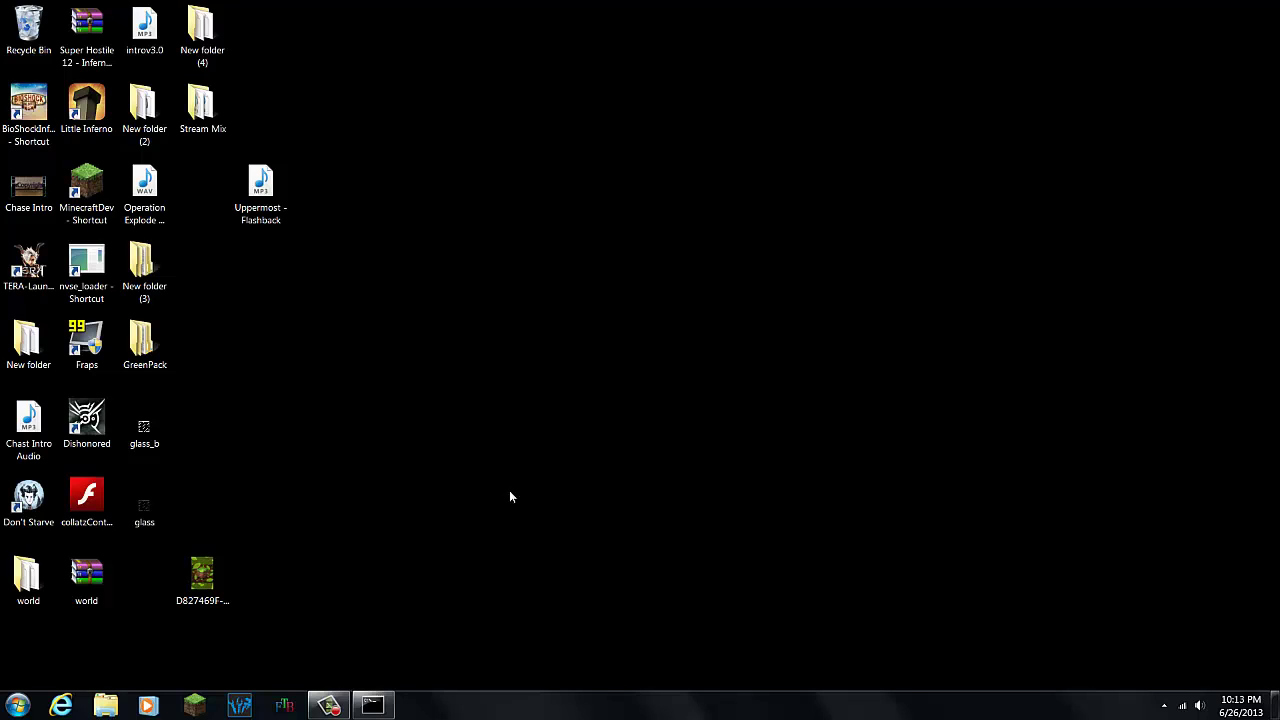
- Open the Startup folder from Start > All Programs in a Windows Explorer window
click(18, 705)
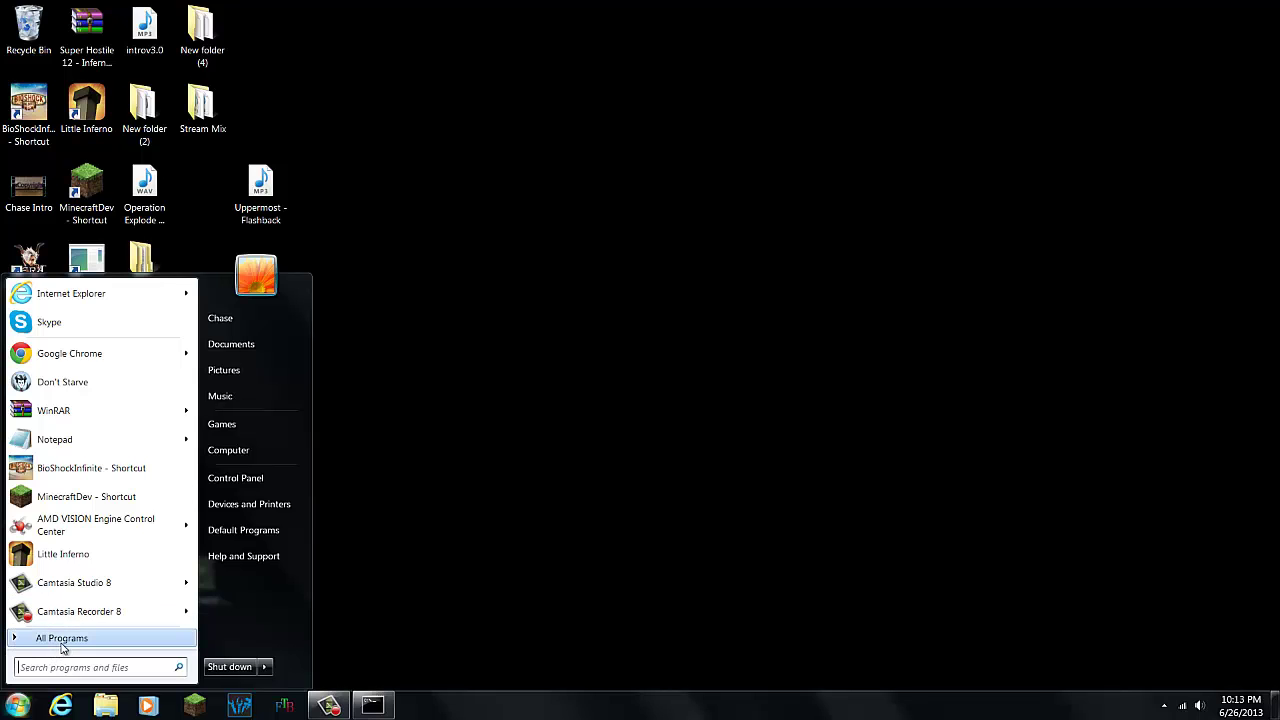
click(47, 640)
drag(200, 350, 187, 585)
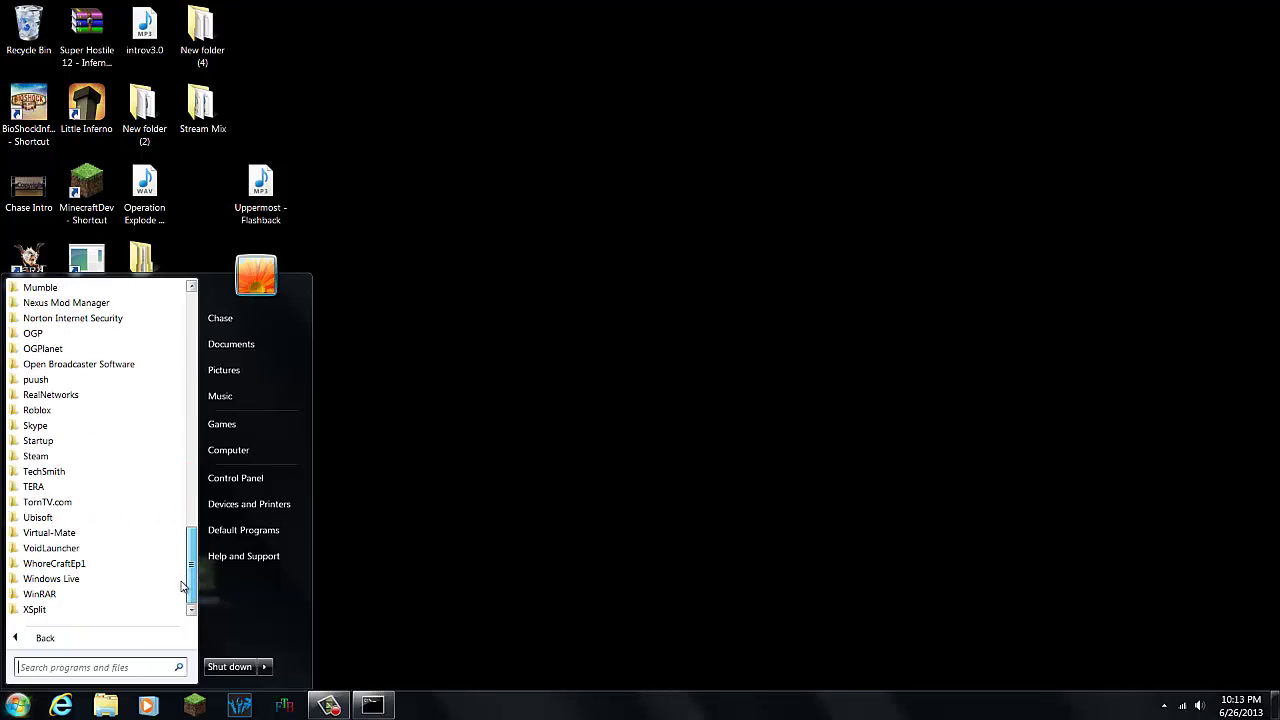
right_click(50, 442)
click(82, 469)
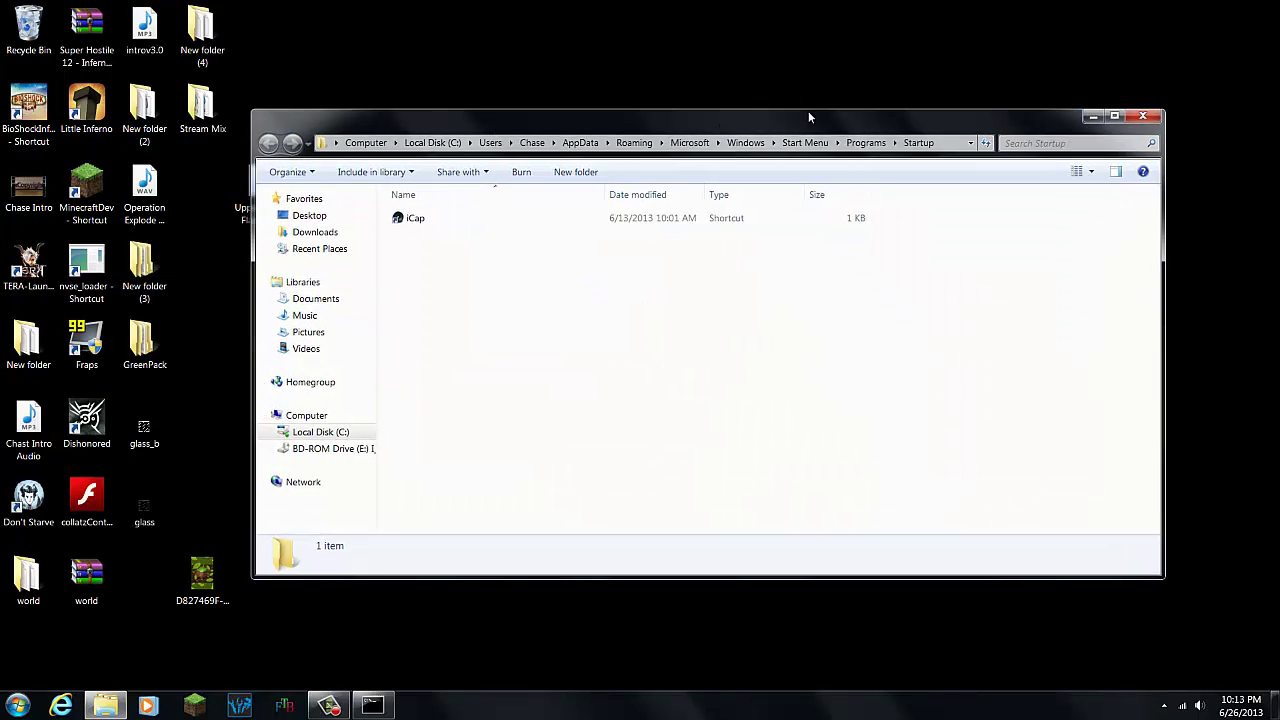
- Move the Startup window aside and open Local Disk (C:) from Computer
mouse_move(808, 117)
mouse_down()
mouse_move(846, 105)
mouse_move(816, 114)
mouse_up()
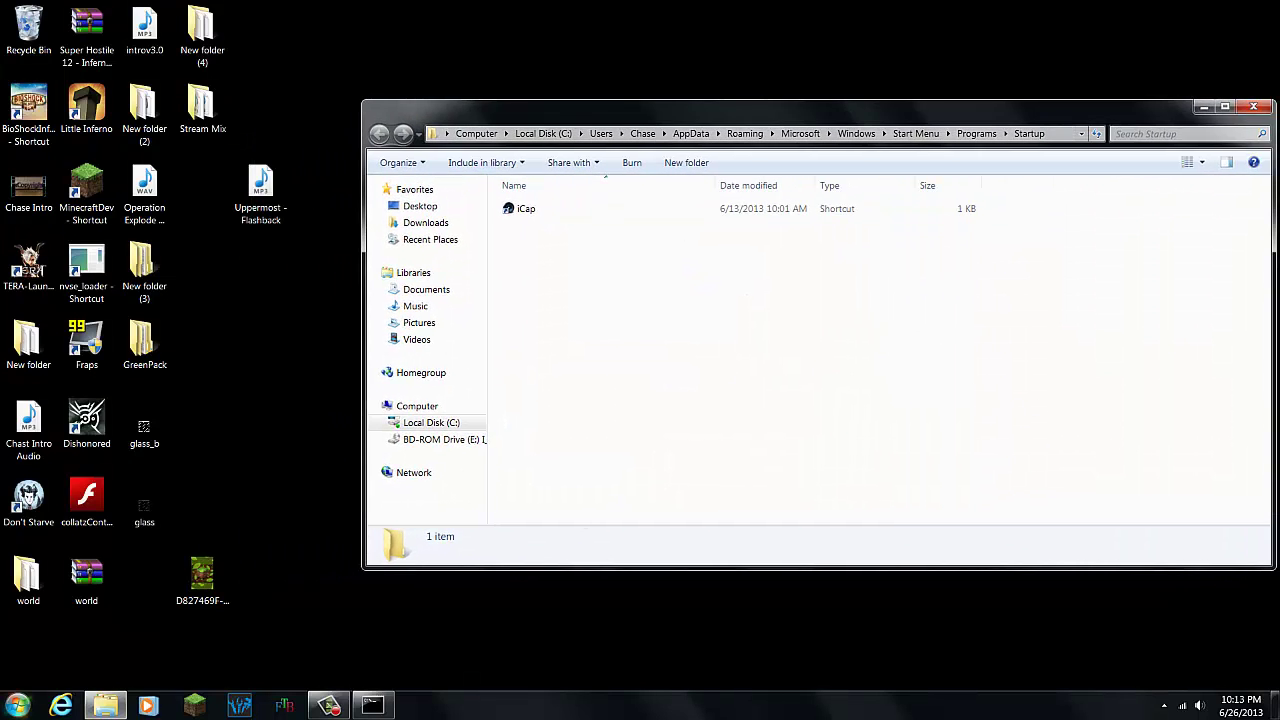
click(18, 705)
click(210, 452)
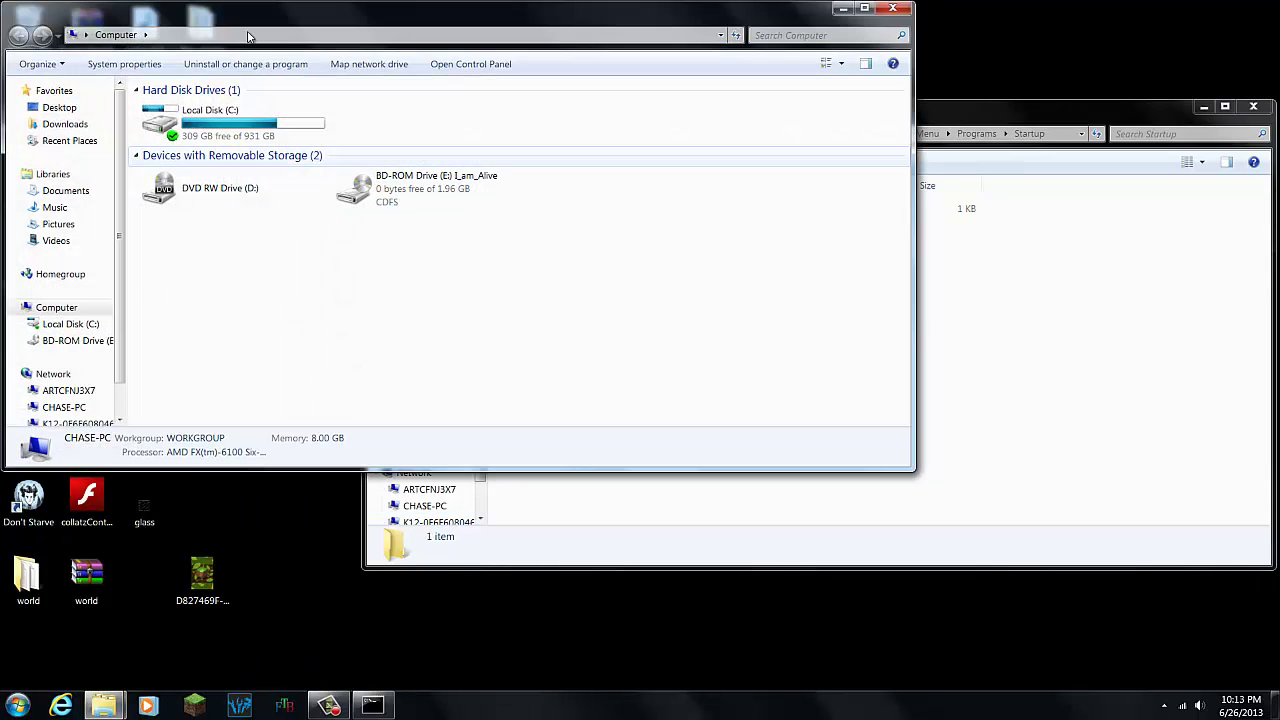
drag(249, 37, 324, 85)
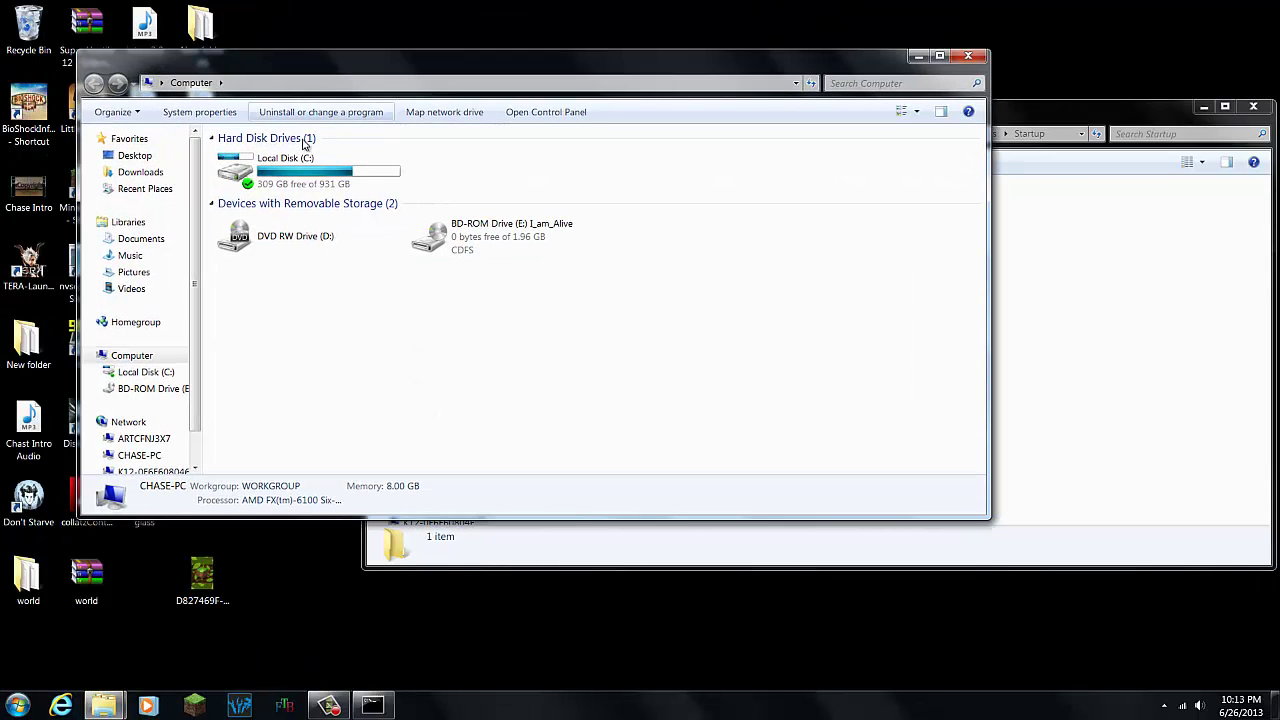
double_click(285, 165)
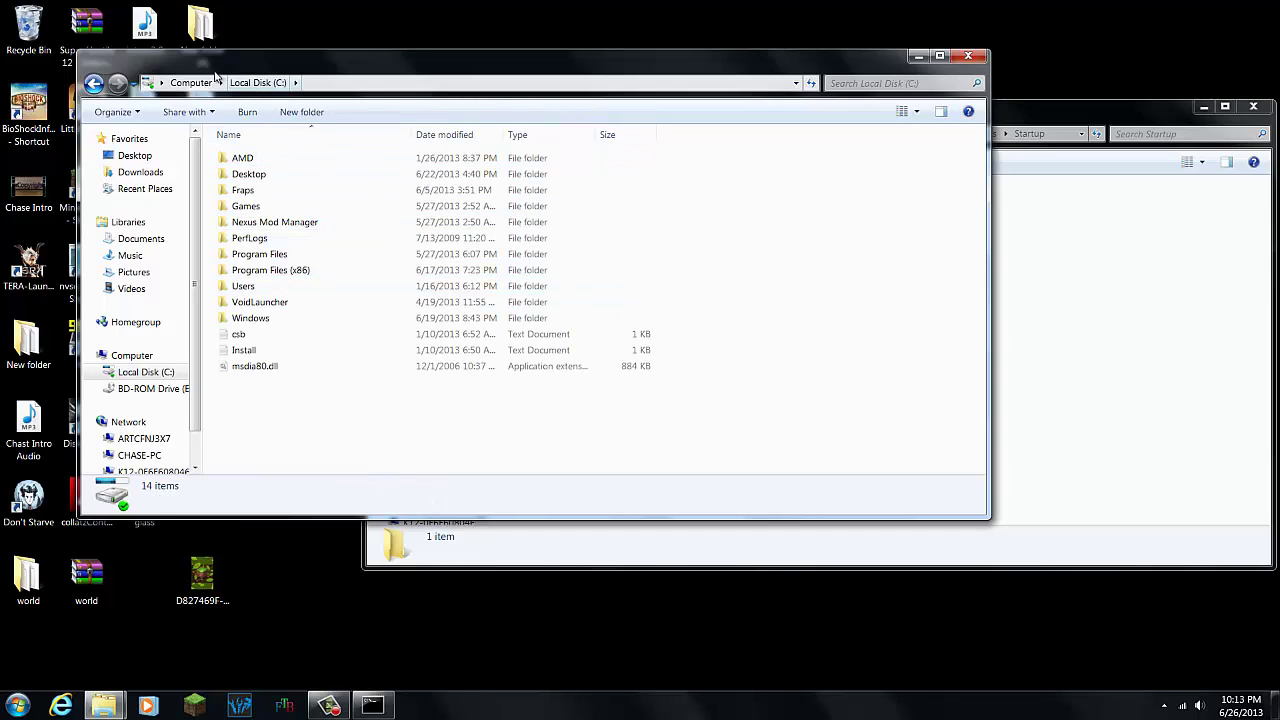
click(185, 83)
double_click(260, 172)
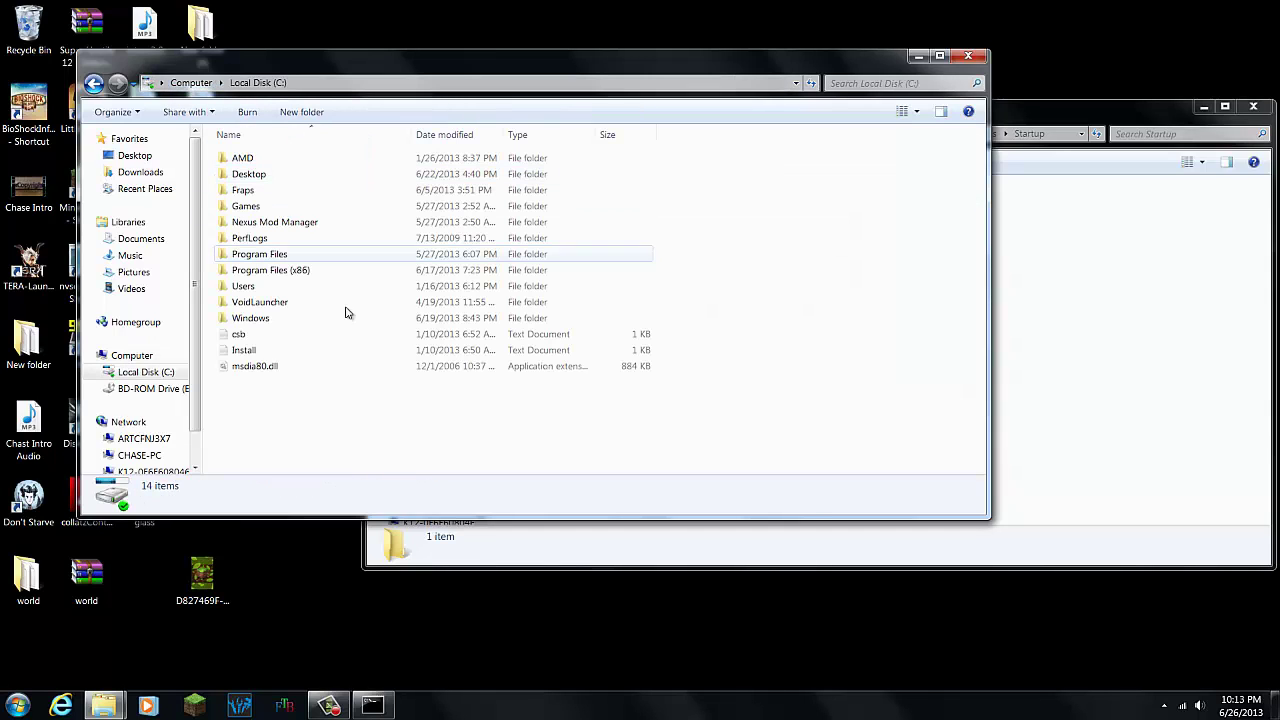
- In C:\Windows, create a shortcut to explorer and place it on the desktop
double_click(252, 320)
scroll(320, 330, down, 15)
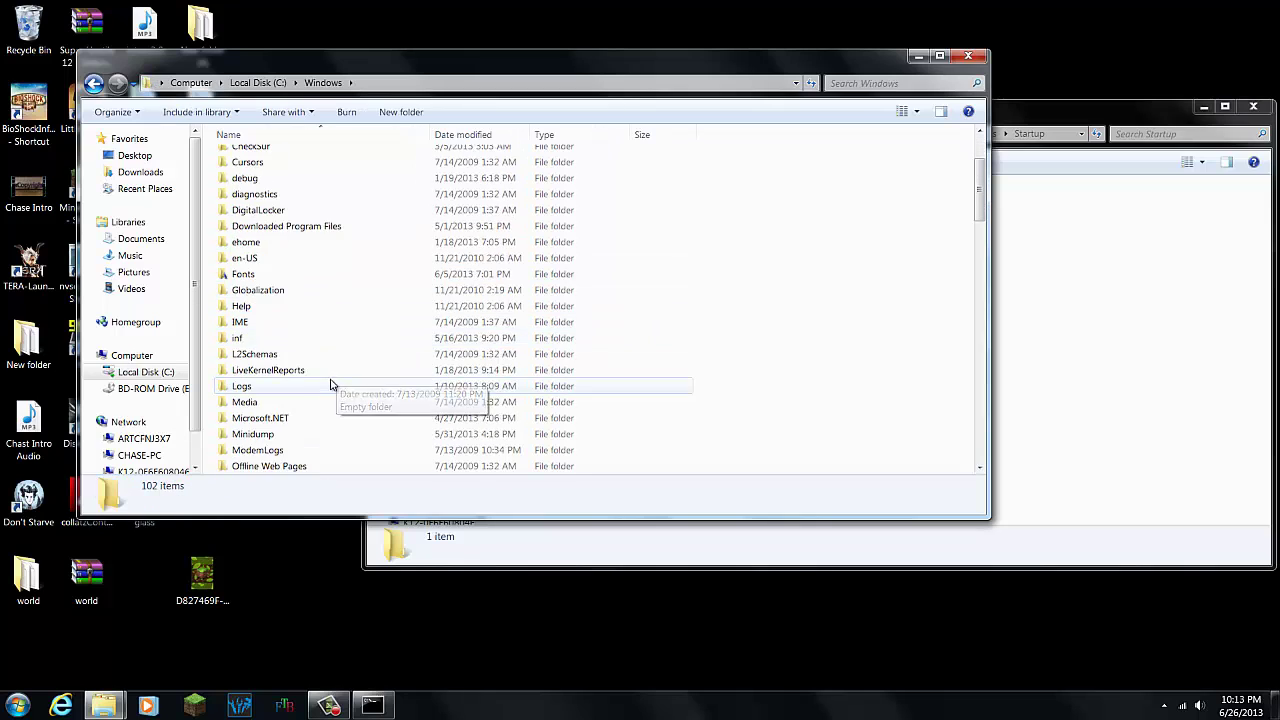
scroll(294, 373, down, 6)
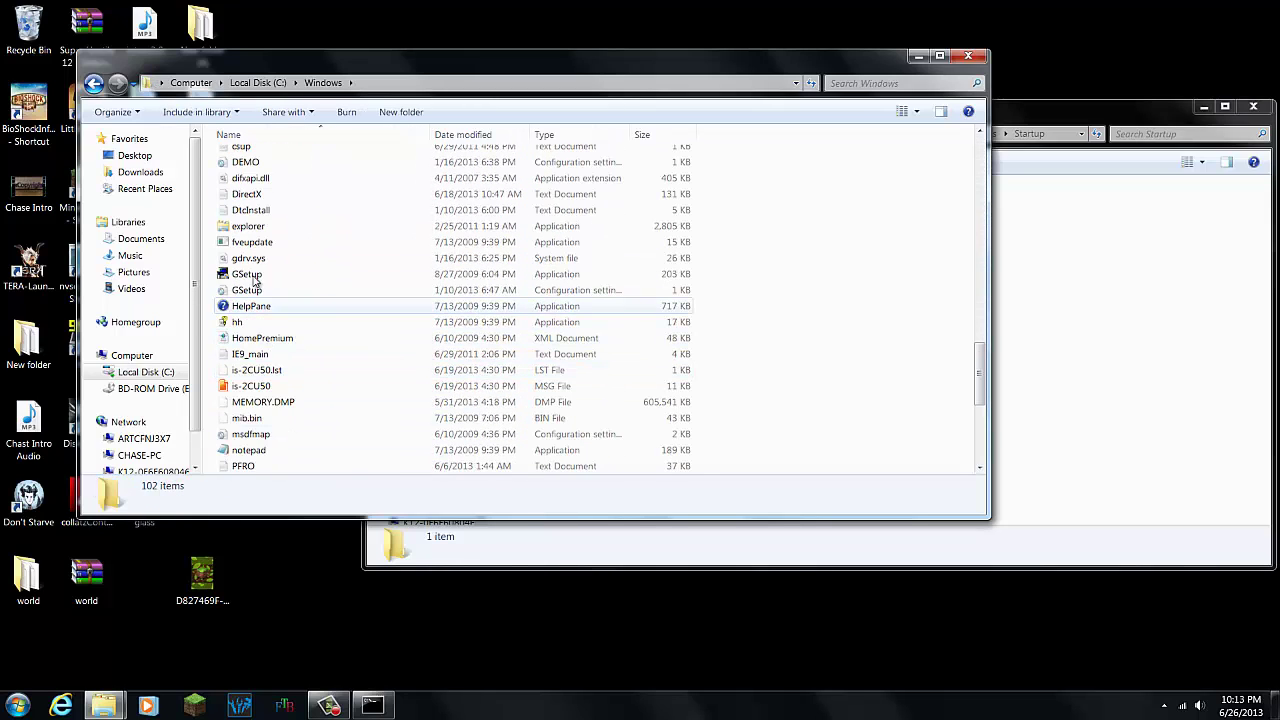
click(252, 236)
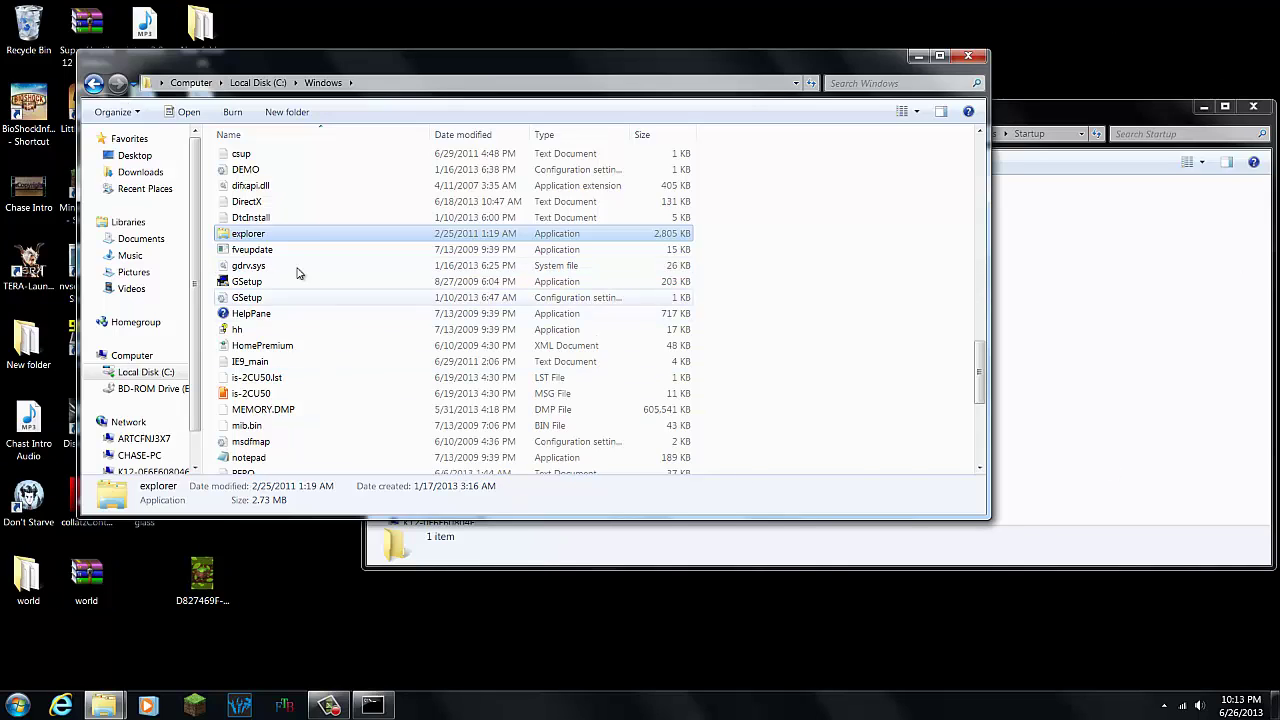
right_click(247, 234)
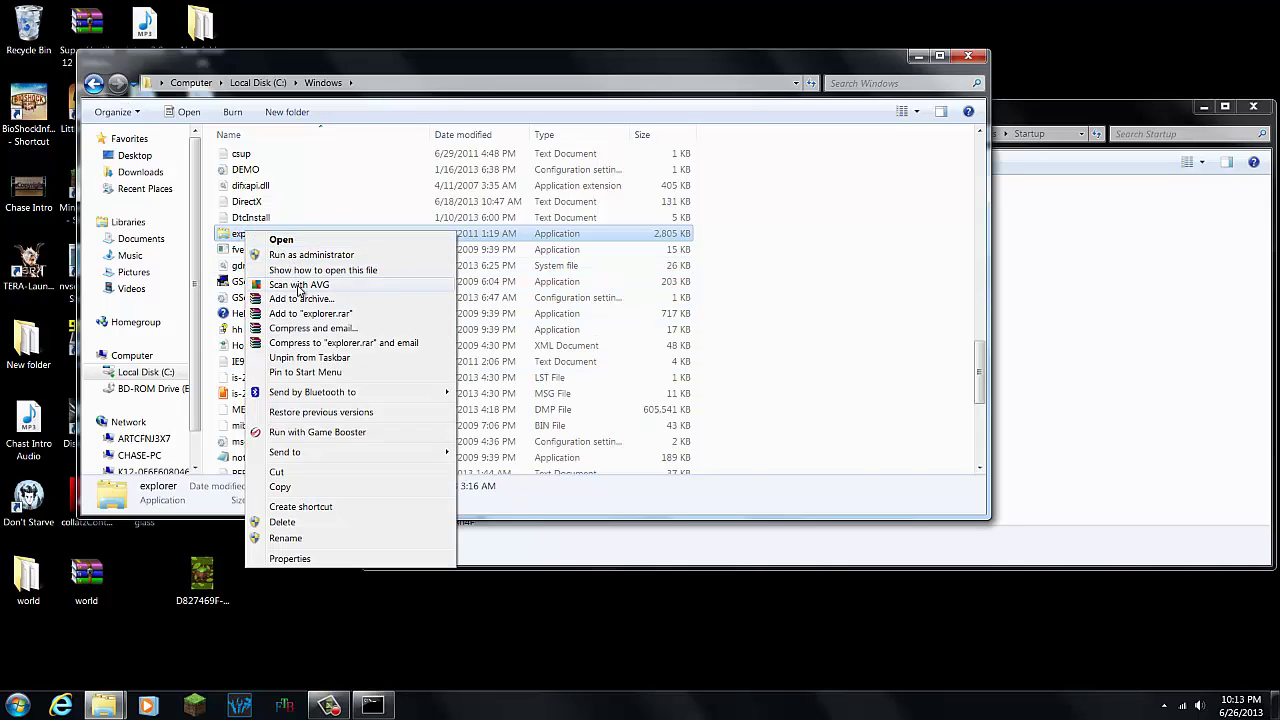
click(304, 507)
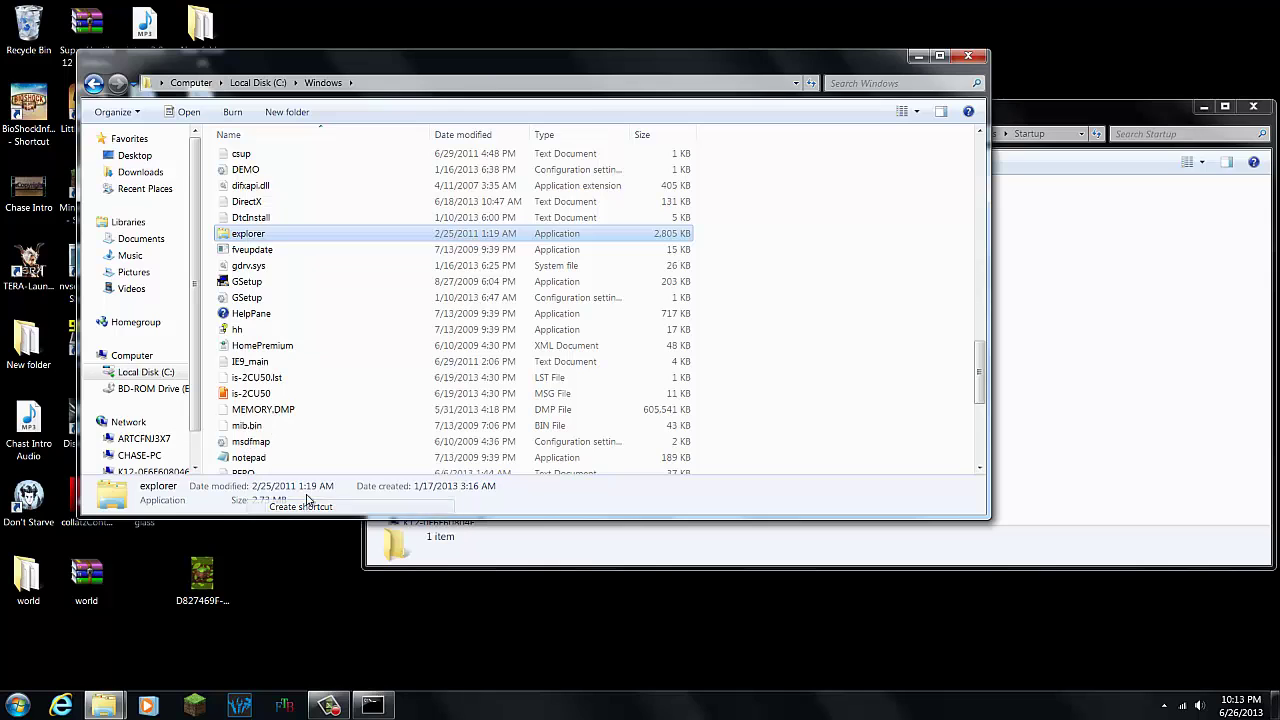
click(700, 357)
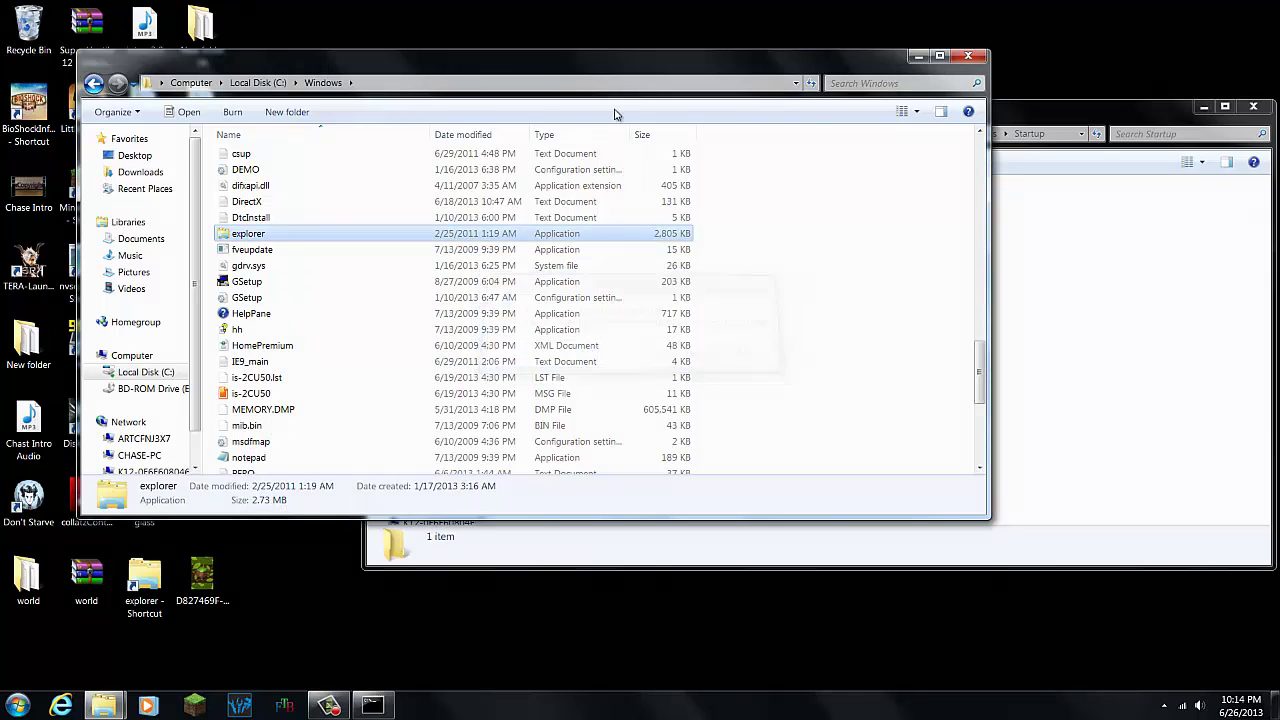
- Drag 'explorer - Shortcut' into the Startup folder beside iCap, then close the Windows and Startup windows
drag(556, 57, 952, 503)
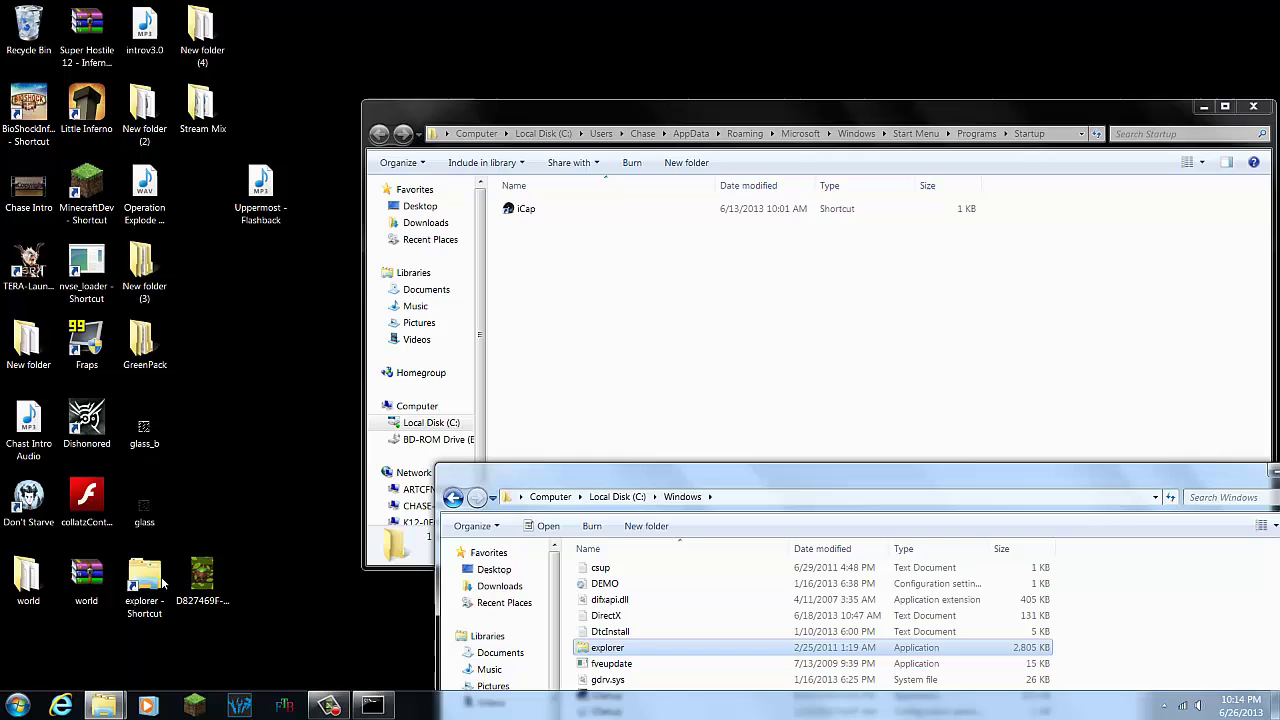
drag(144, 590, 654, 316)
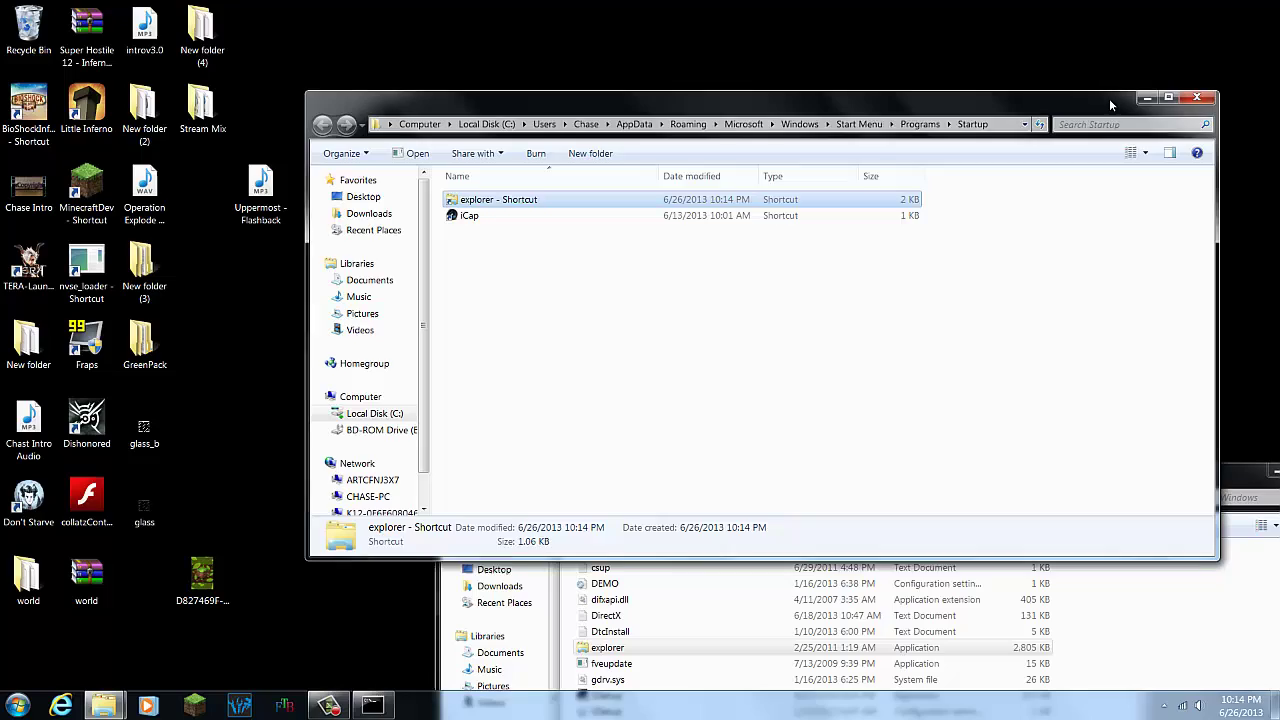
drag(1236, 477, 948, 107)
click(1045, 107)
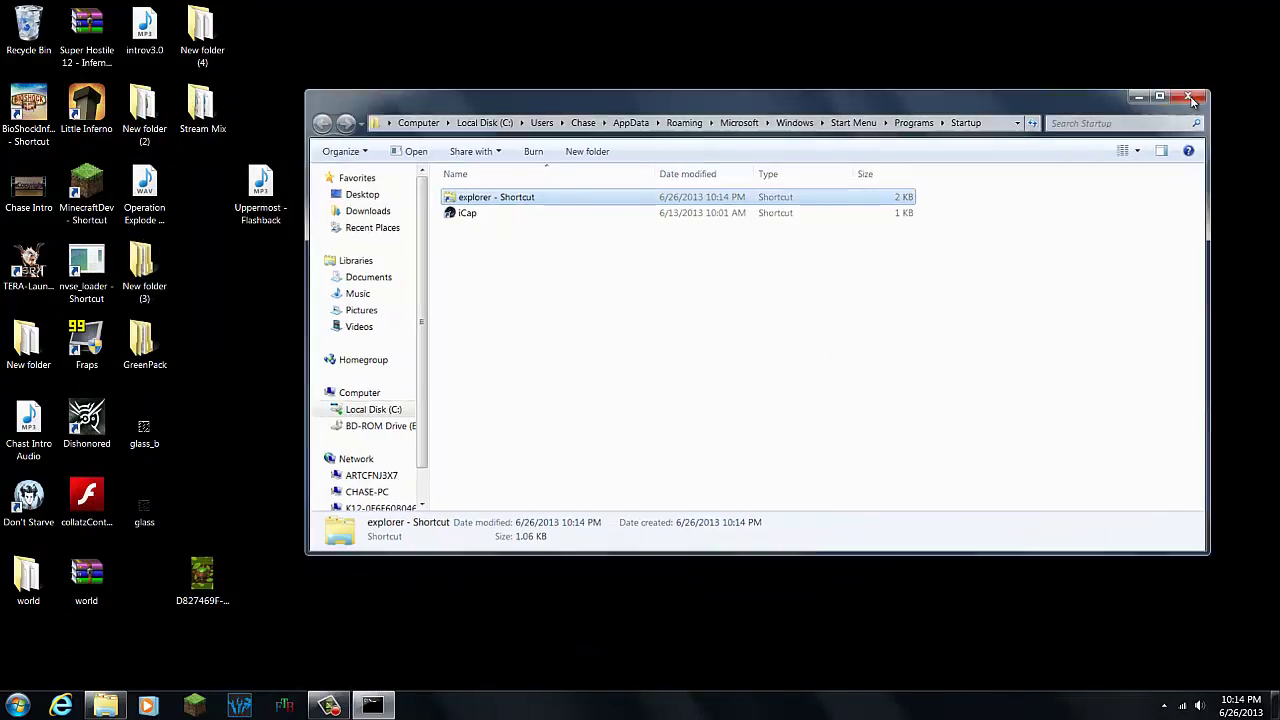
click(1189, 97)
- Open Personalize from the desktop menu and close the leftover Command Prompt window
right_click(598, 391)
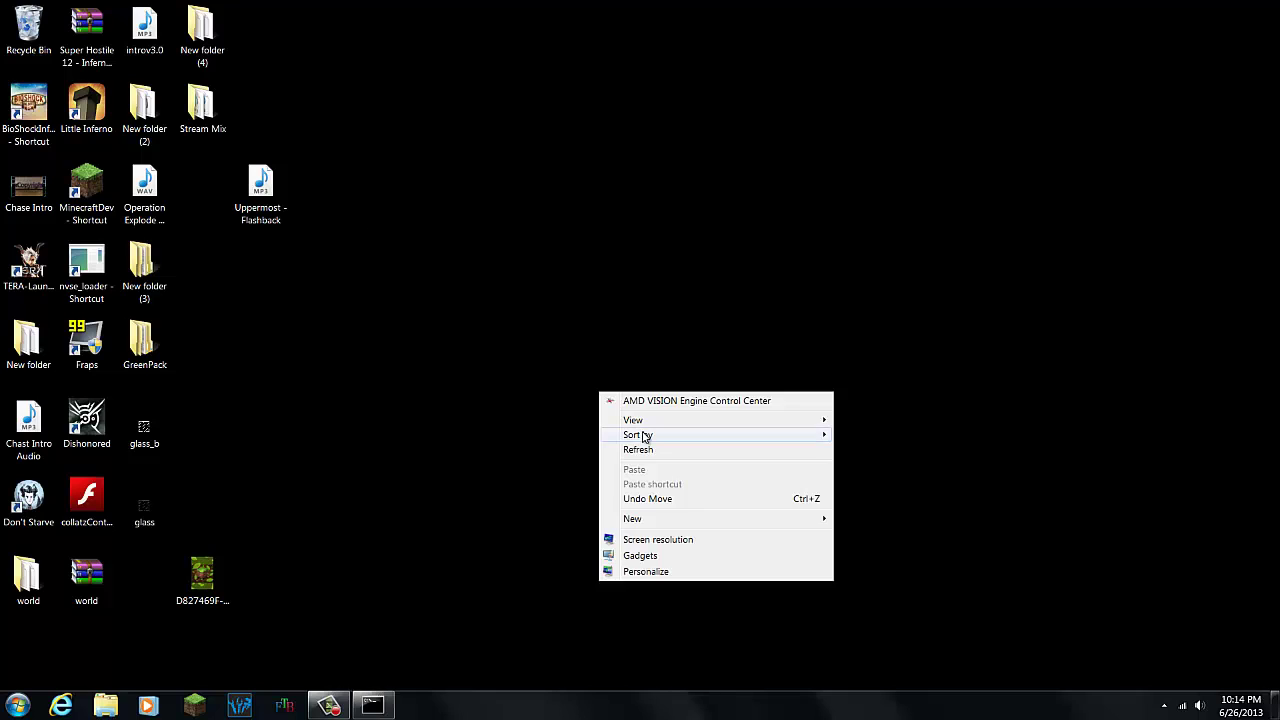
mouse_move(644, 437)
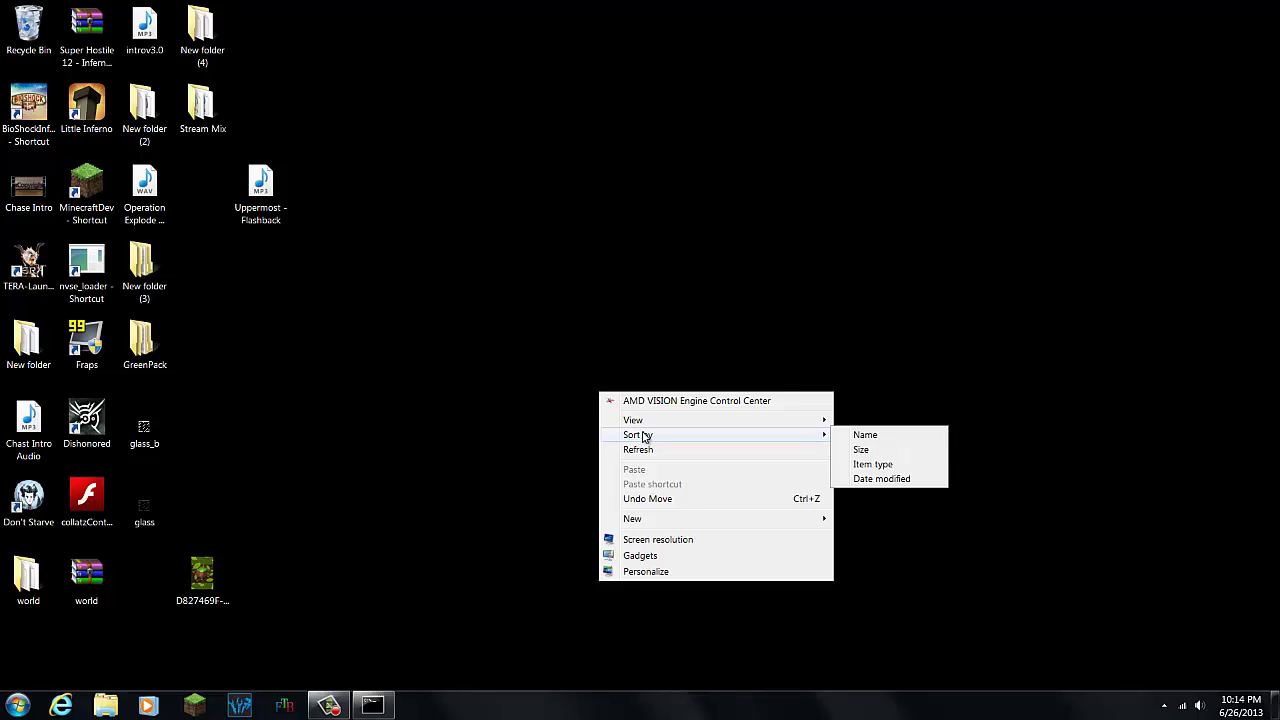
click(676, 571)
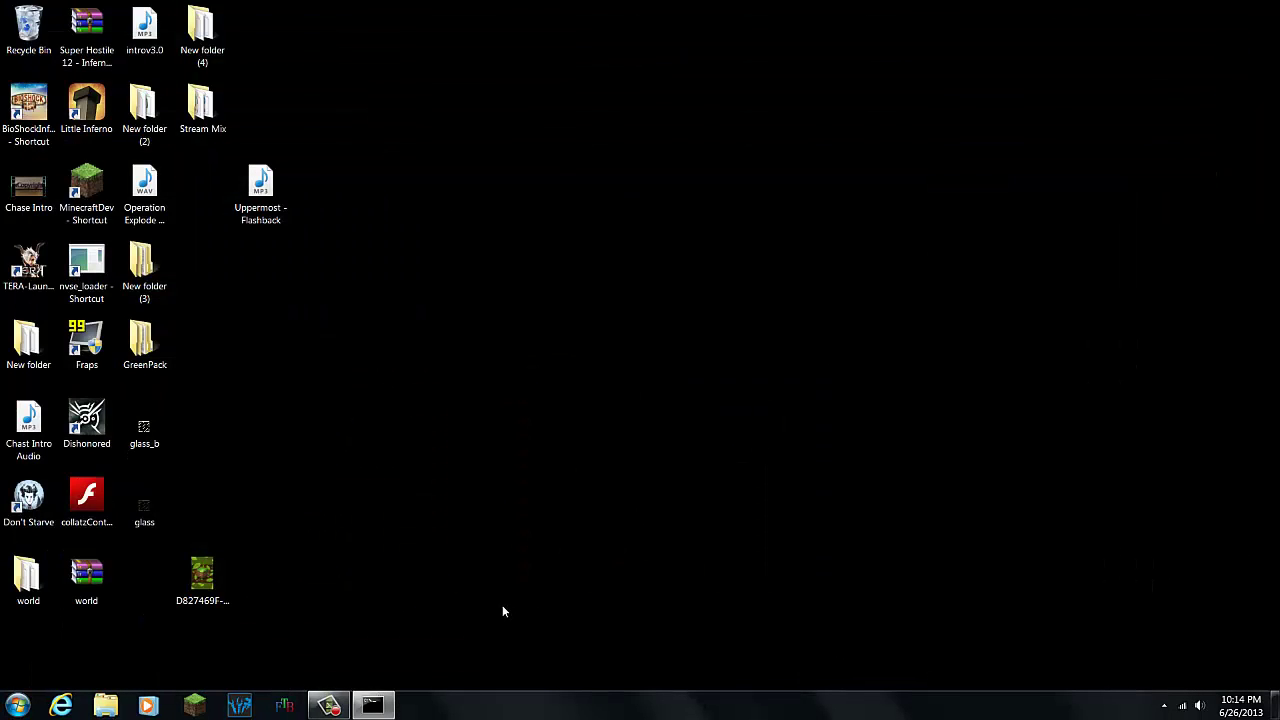
click(385, 700)
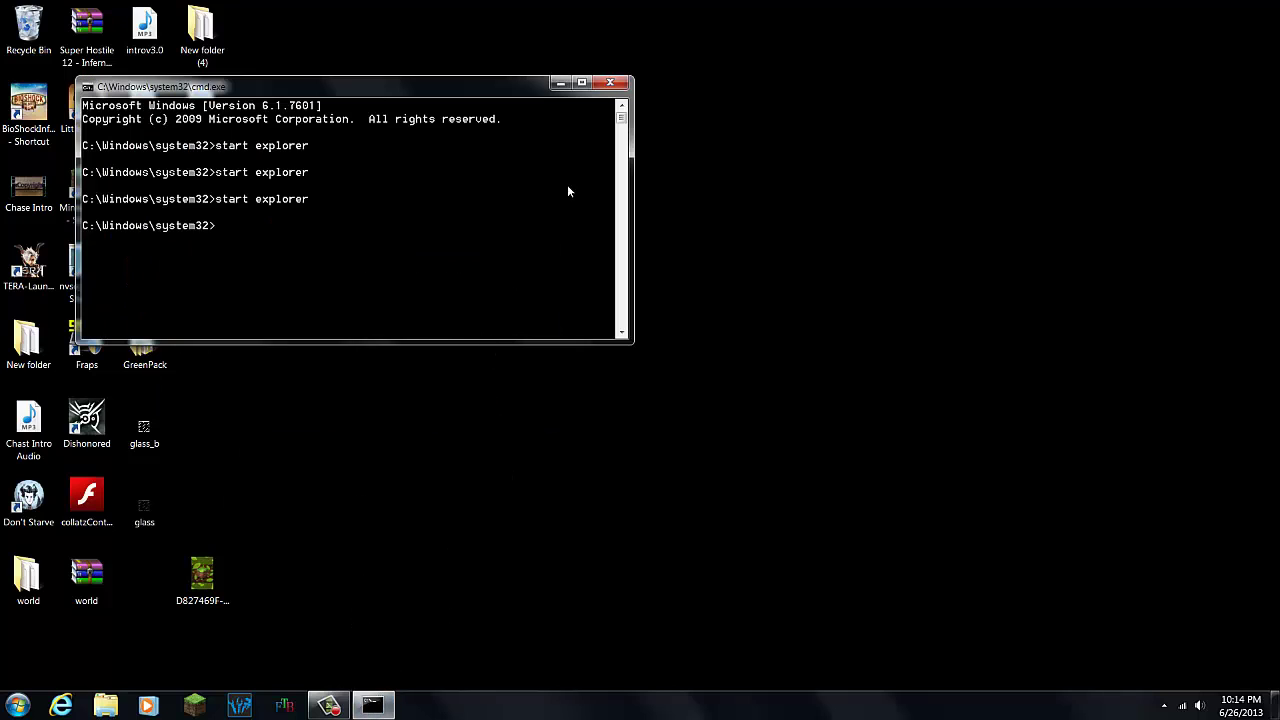
click(609, 88)
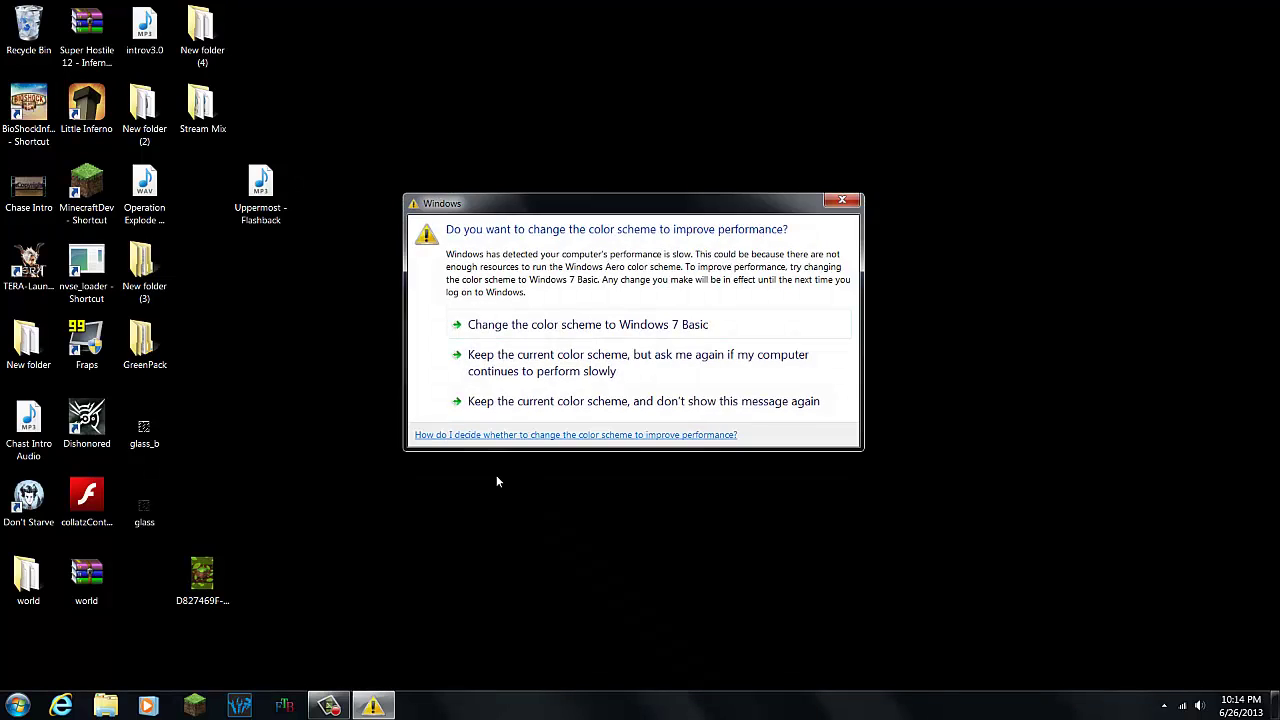
- Dismiss the colour-scheme prompt and shift the D827469F and Uppermost - Flashback icons left into empty slots
click(844, 201)
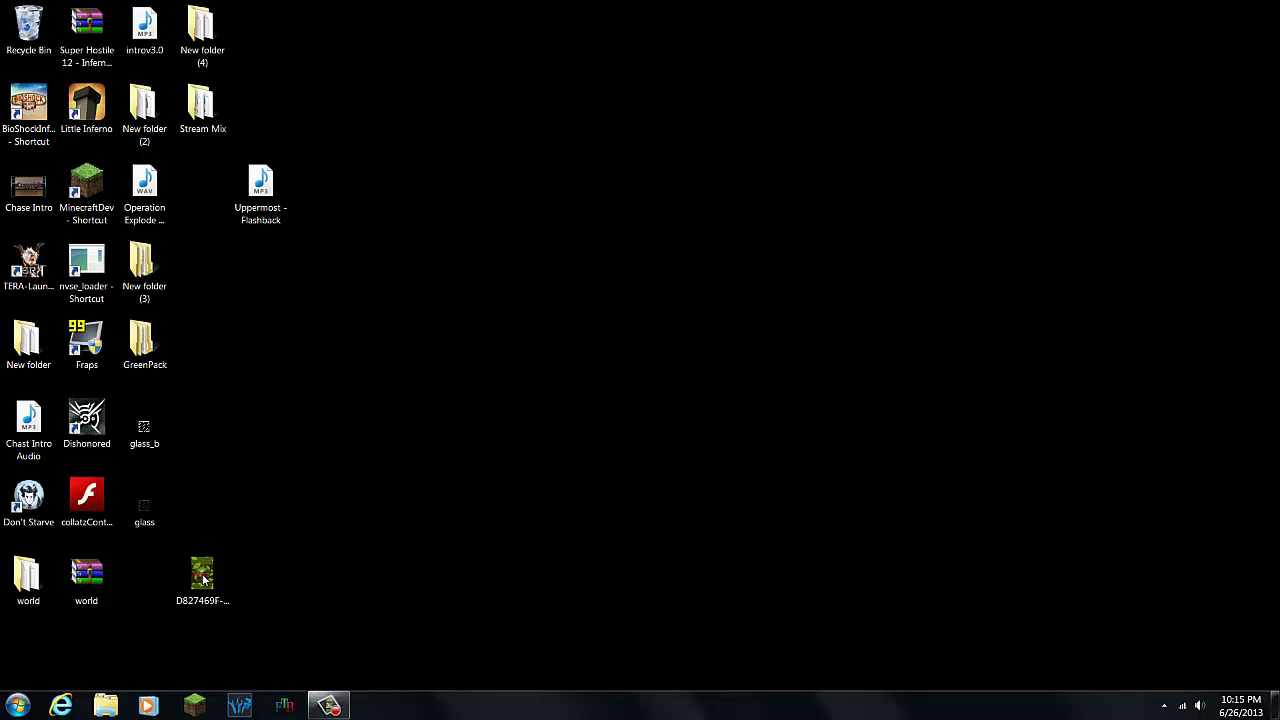
drag(202, 578, 148, 584)
drag(236, 212, 186, 212)
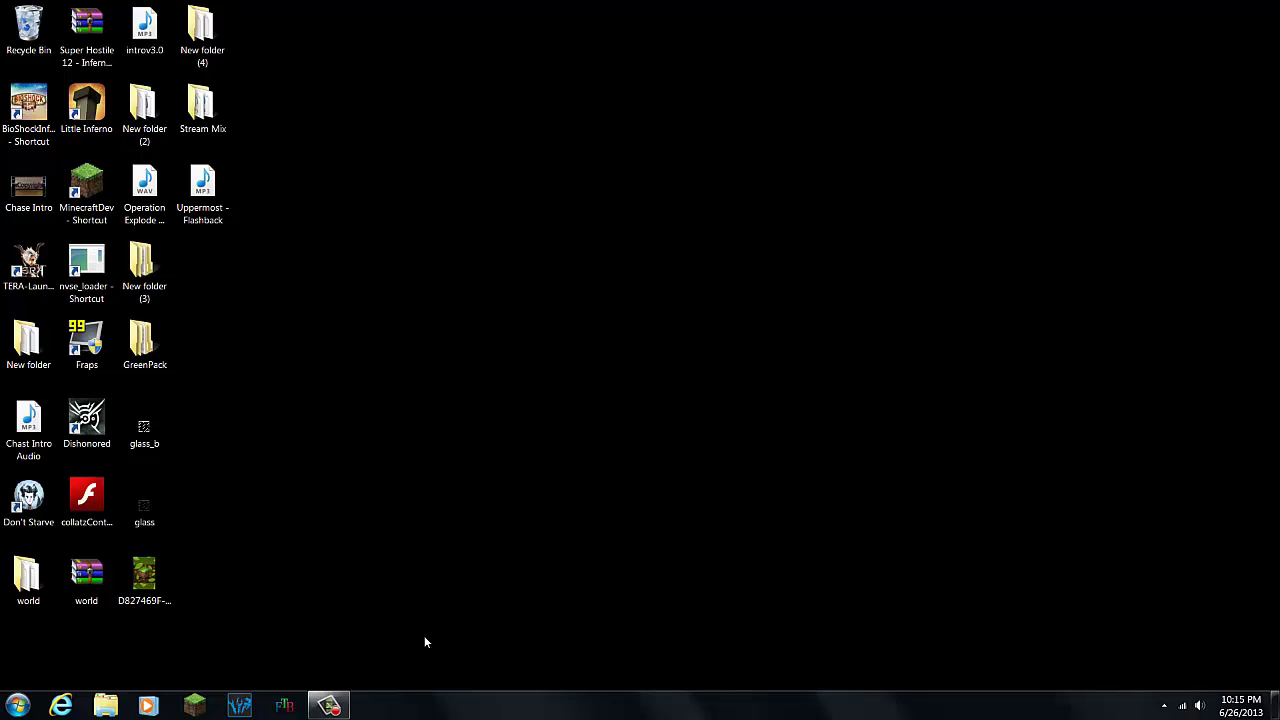
- Show the Camtasia Recorder control window, with duration 0:08:12, from its taskbar icon
click(330, 705)
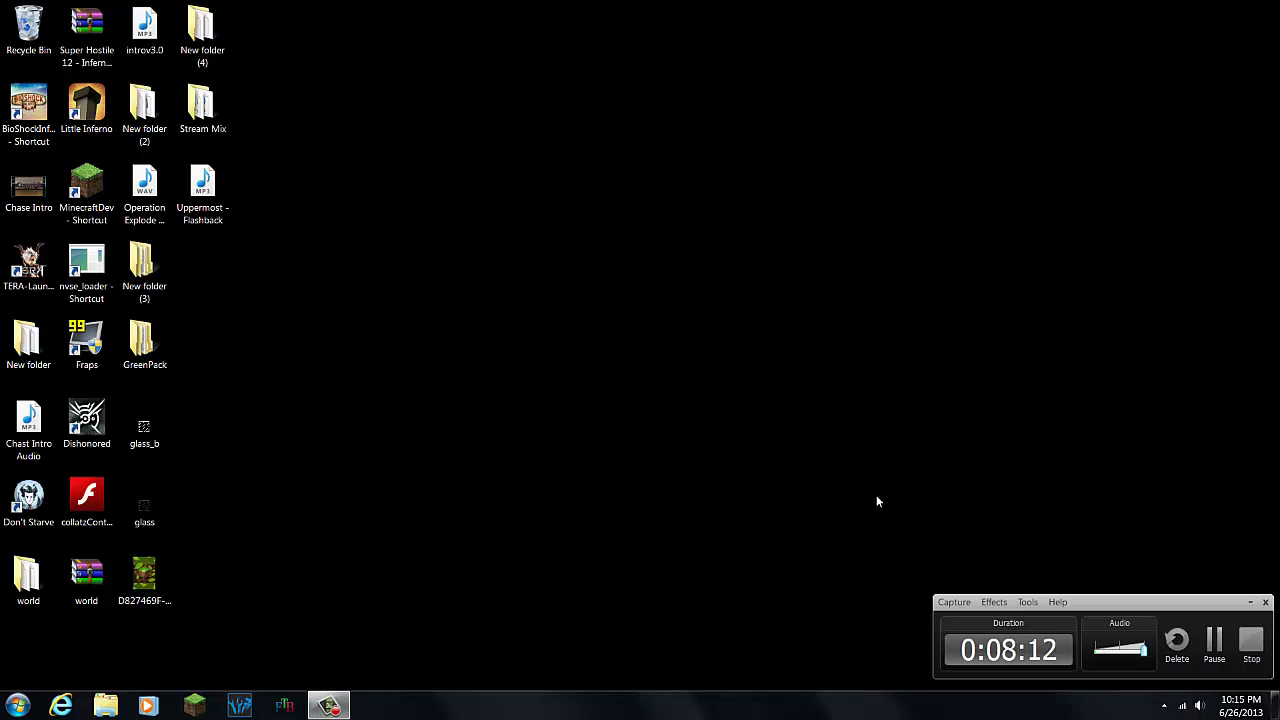